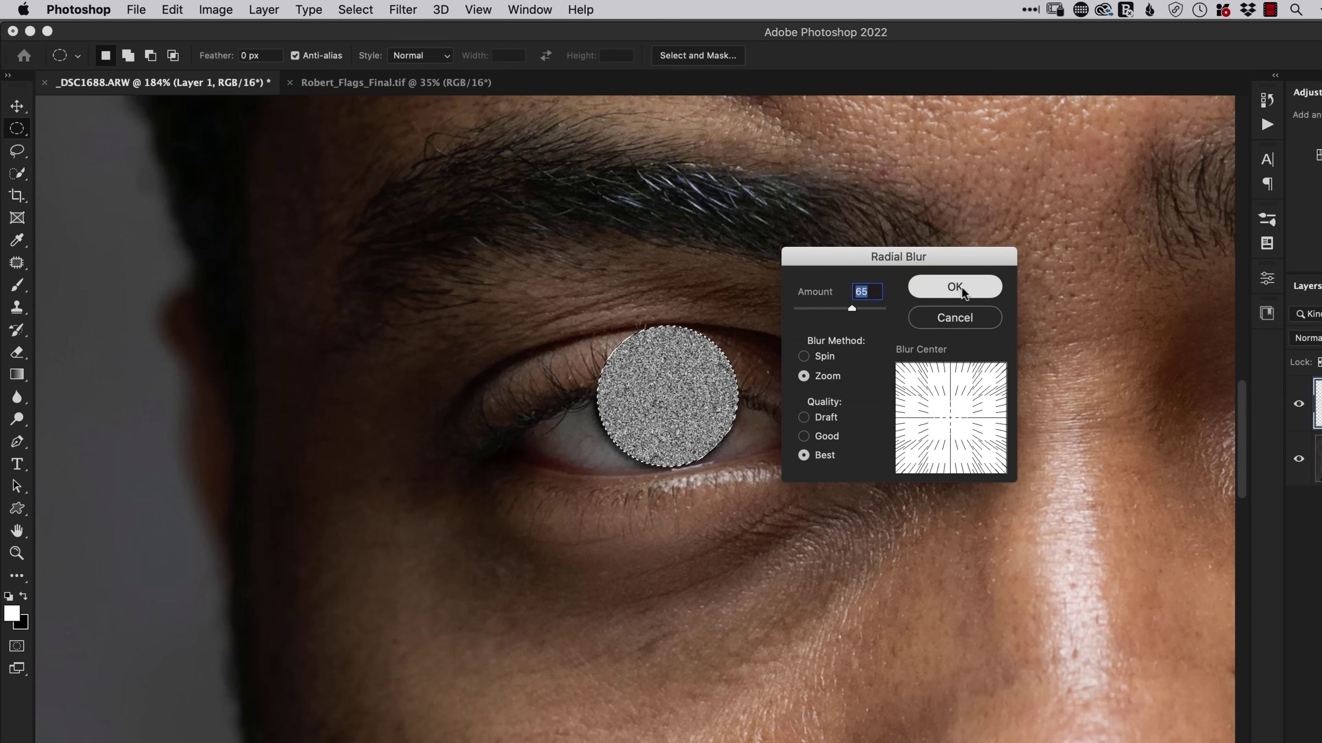
Apply the Zoom, Best-quality radial blur to the circled iris and zoom in on it.
click(968, 289)
click(686, 399)
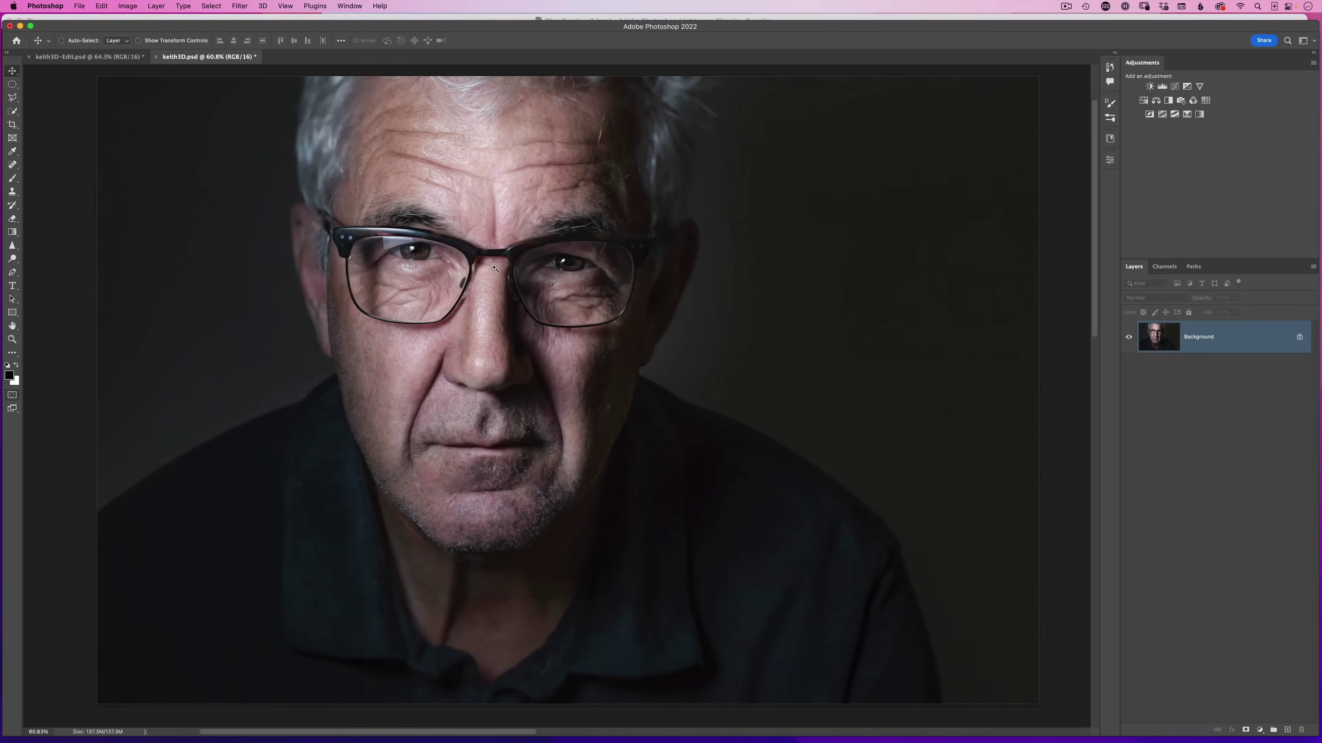
Zoom in on the eyes and draw an elliptical selection around the left iris.
drag(494, 267, 555, 316)
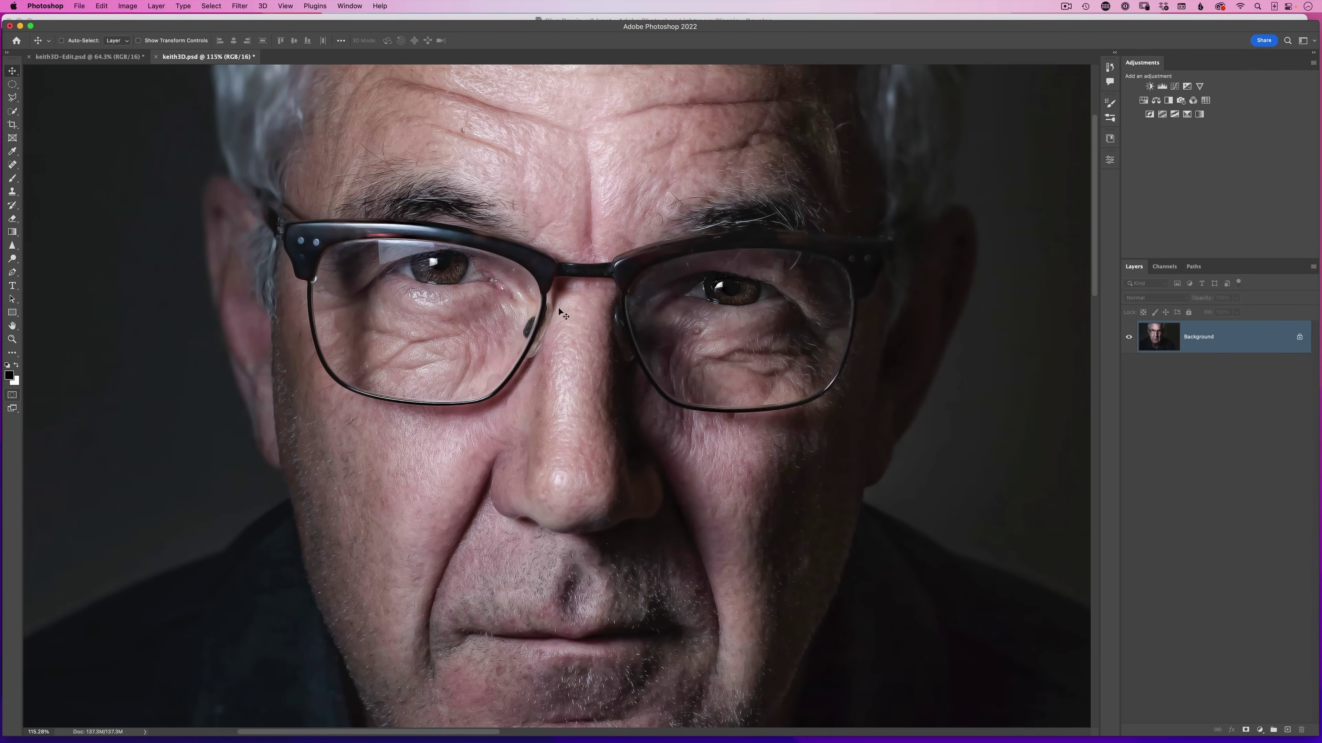
click(13, 84)
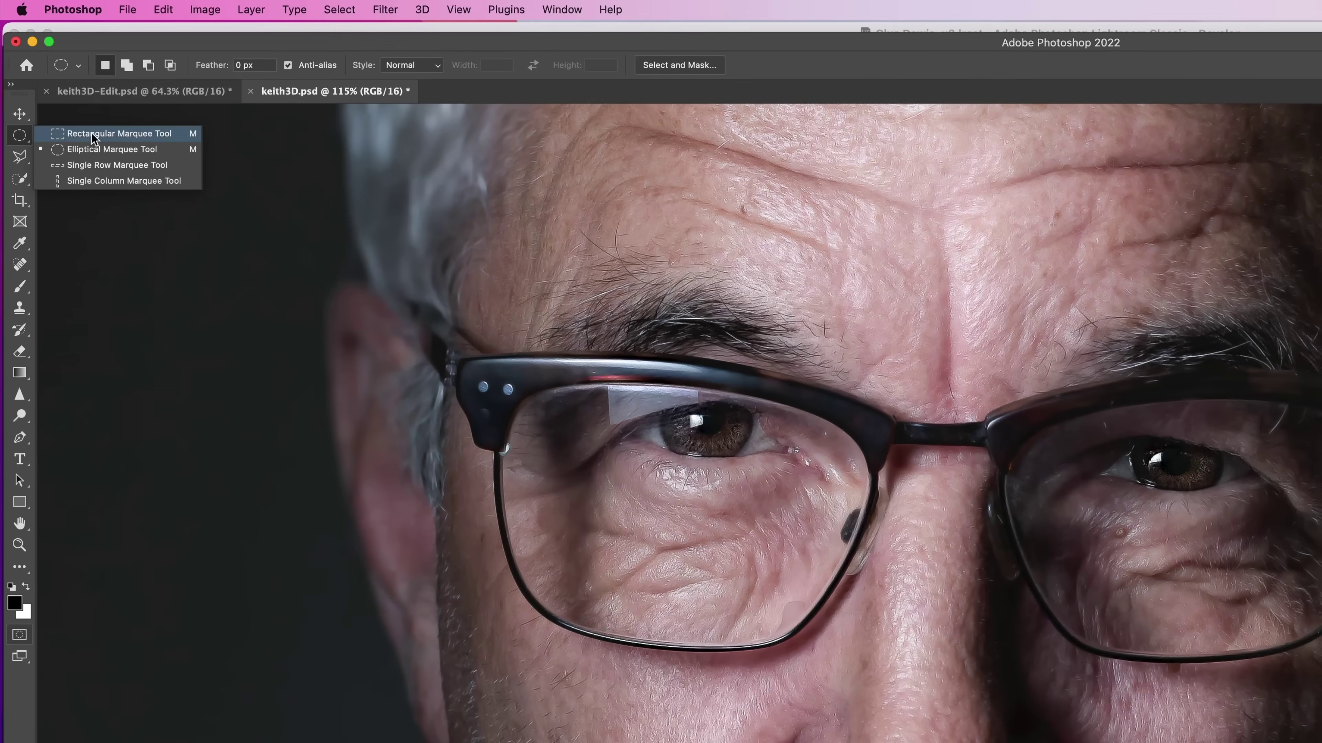
click(112, 150)
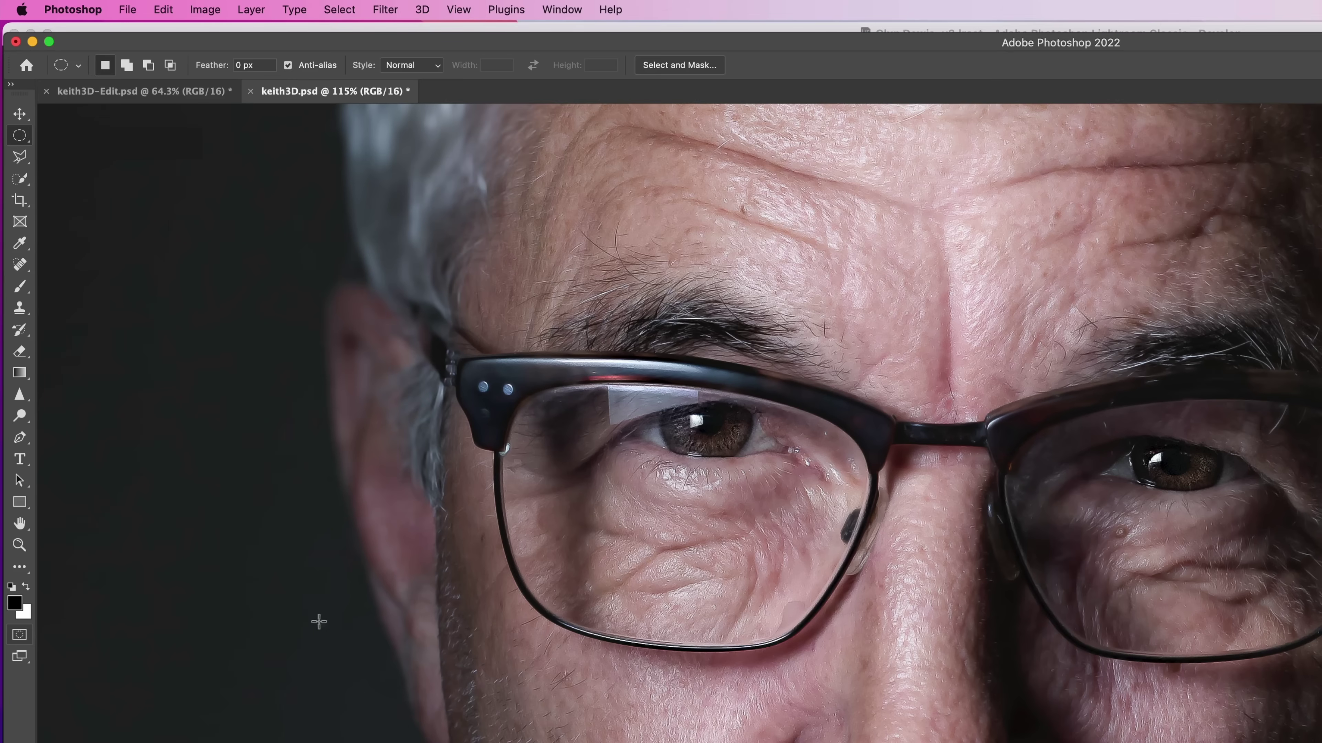
drag(137, 474, 749, 467)
key(space)
key(space)
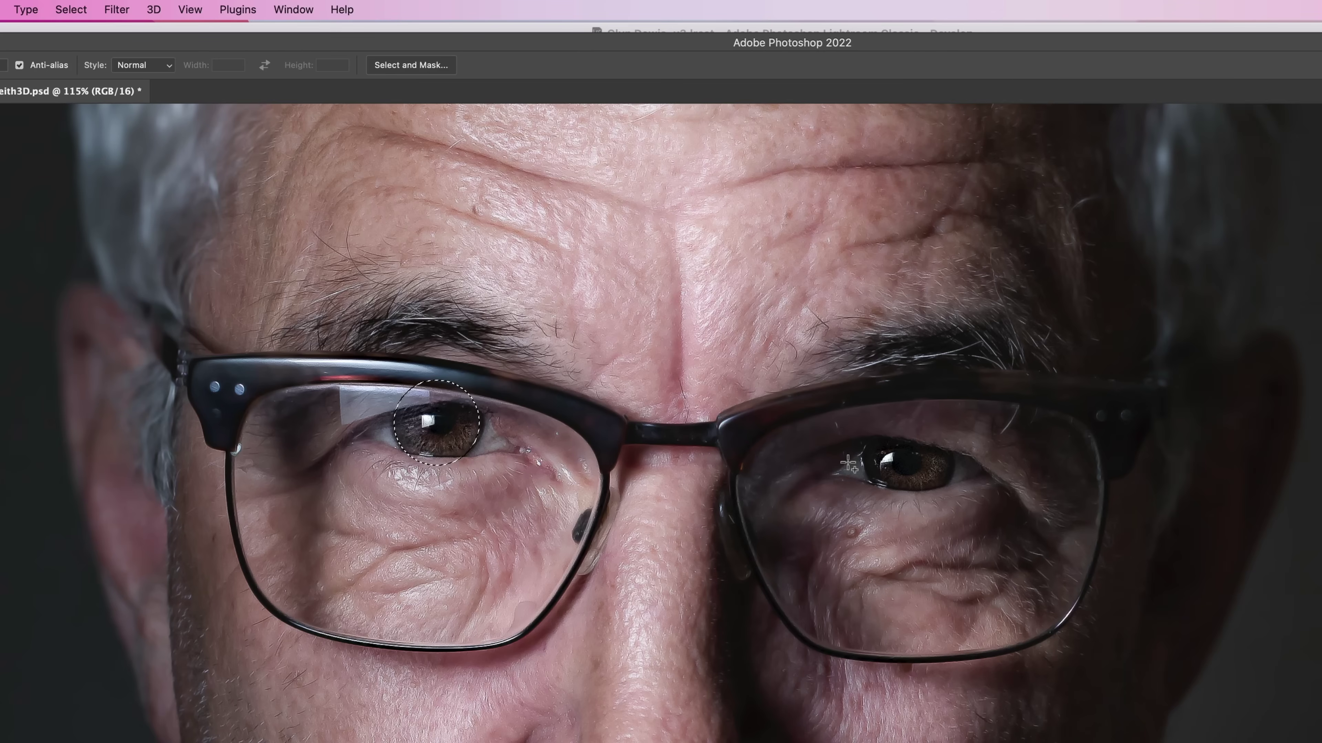
Add a circular selection over the right iris and view both in Quick Mask.
drag(827, 427, 890, 494)
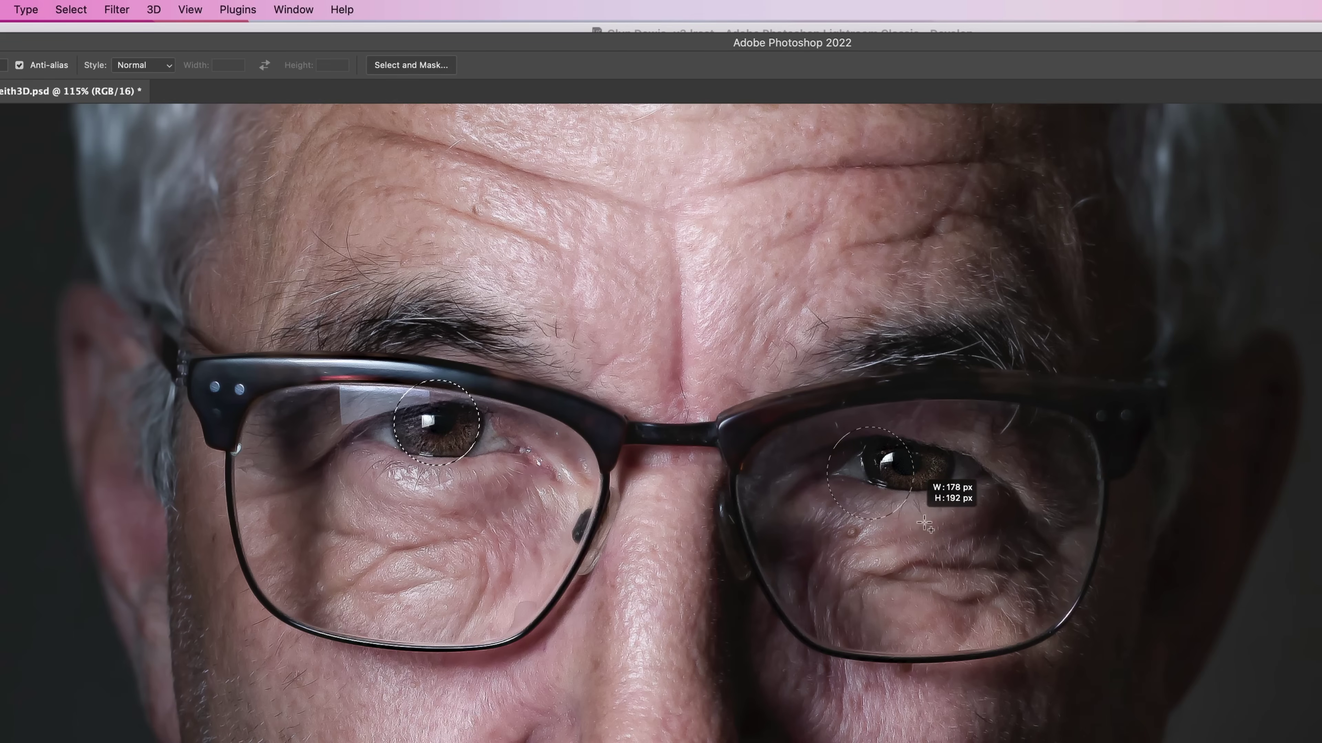
drag(887, 502, 941, 520)
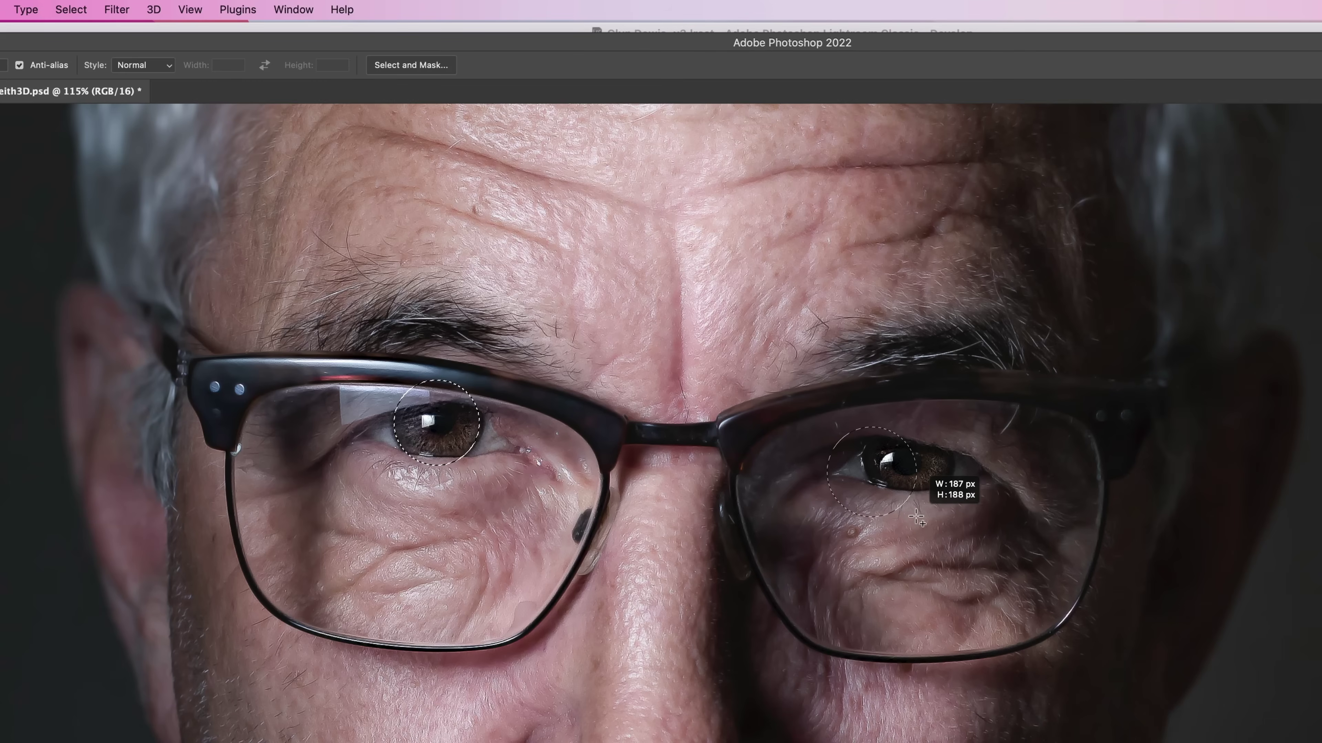
drag(917, 517, 950, 504)
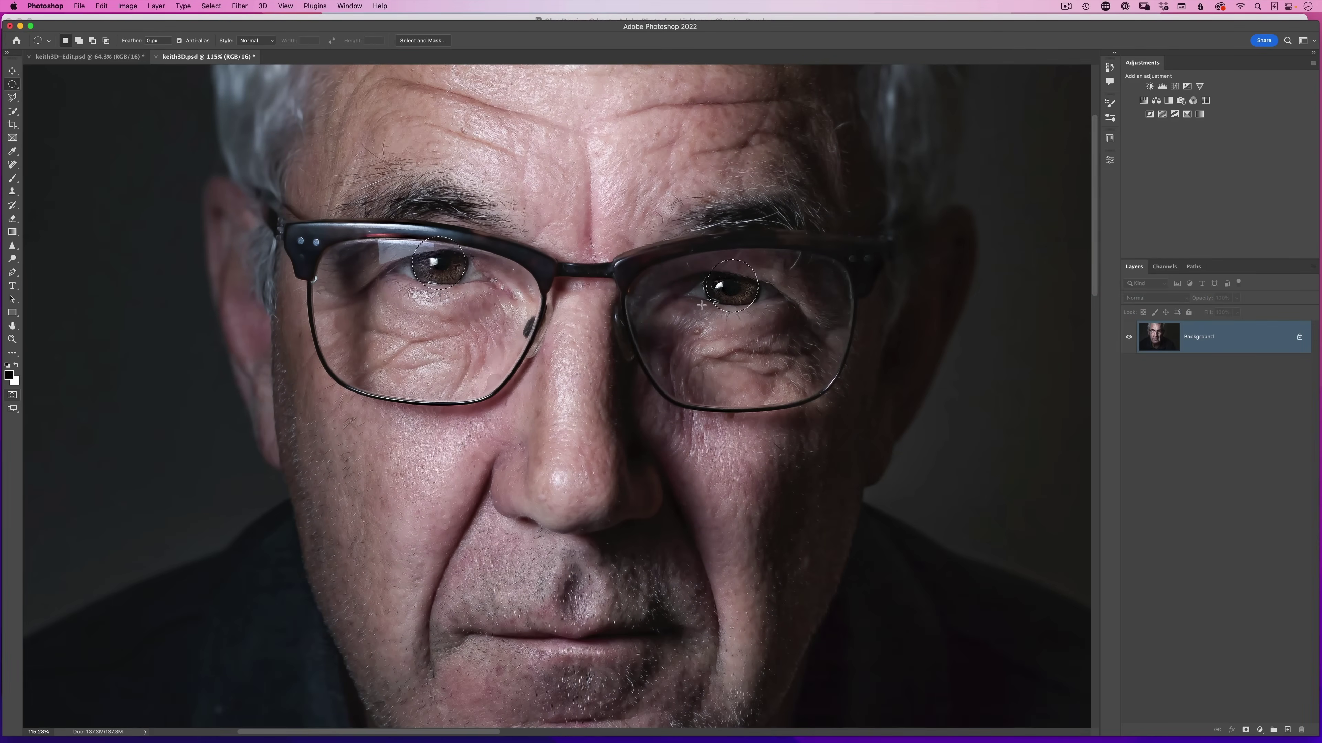
key(q)
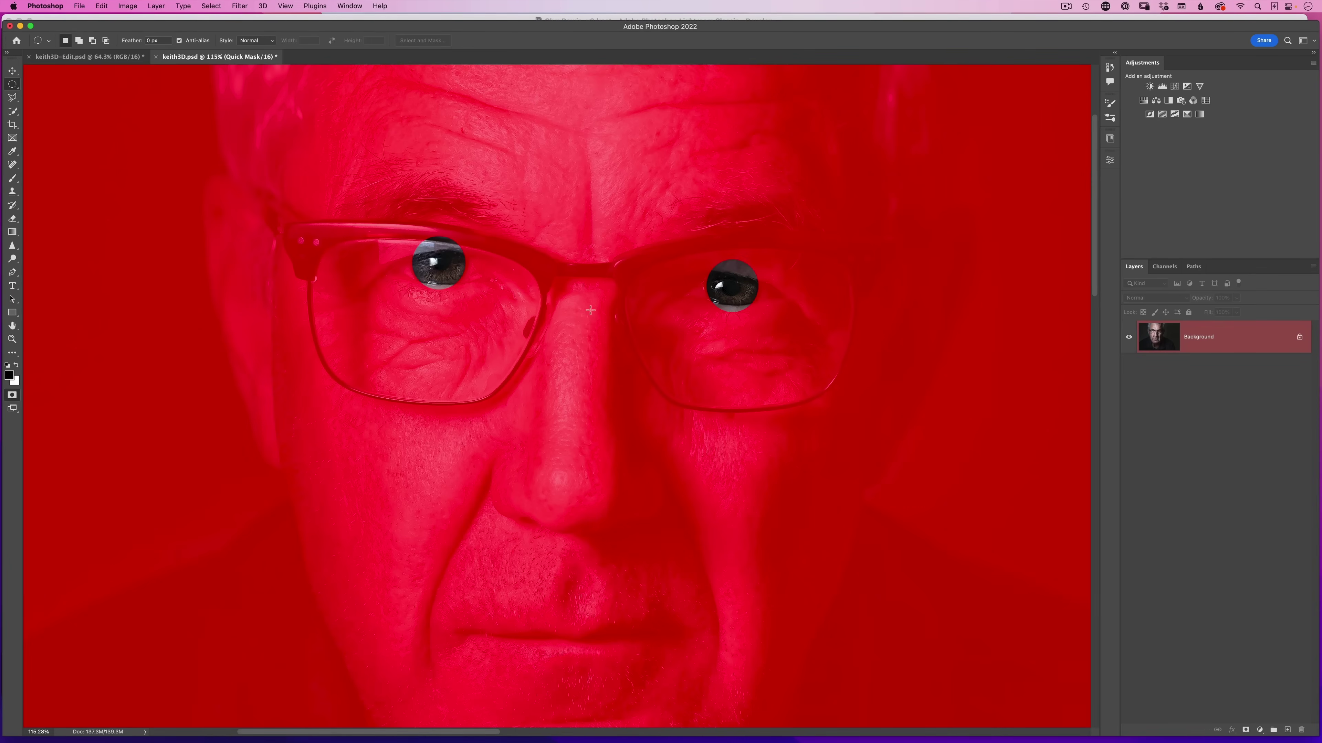
Switch to the Brush tool and set its Hardness to 0%.
key(b)
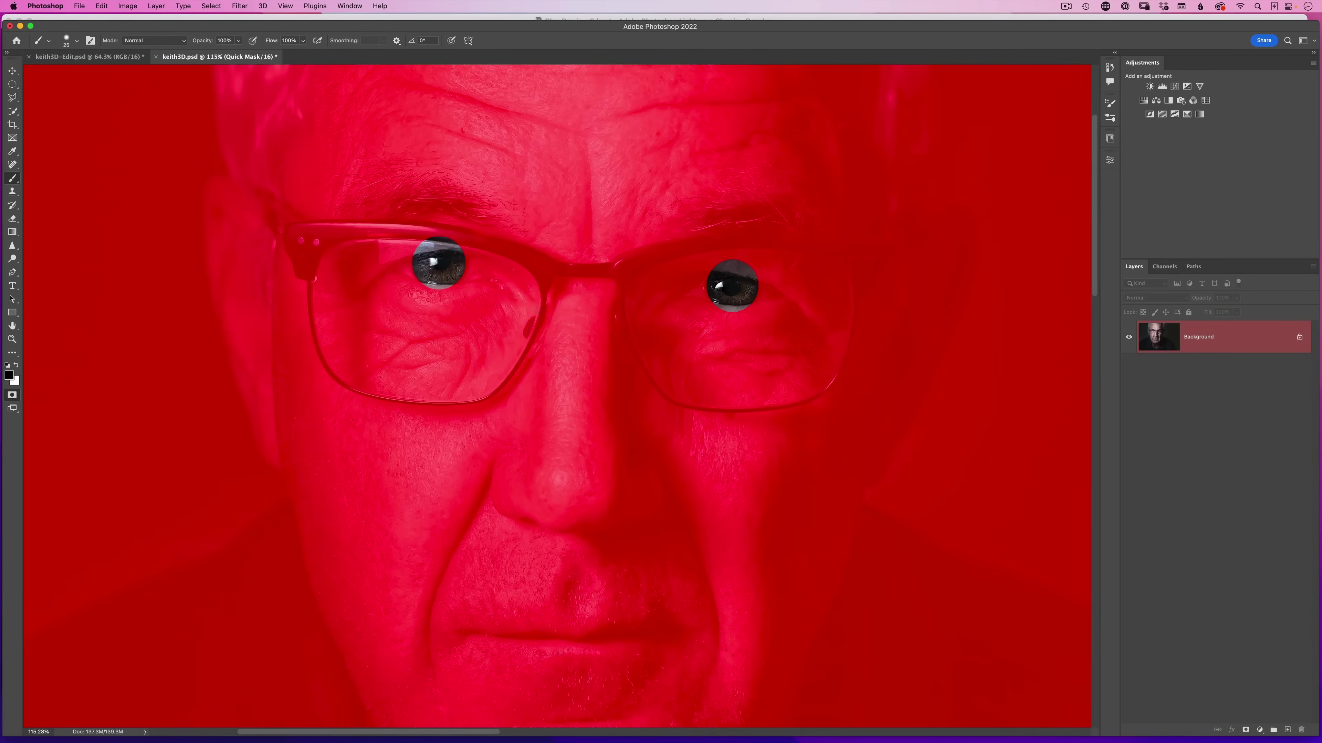
right_click(542, 313)
mouse_move(617, 361)
mouse_down()
mouse_move(586, 358)
mouse_move(612, 361)
mouse_up()
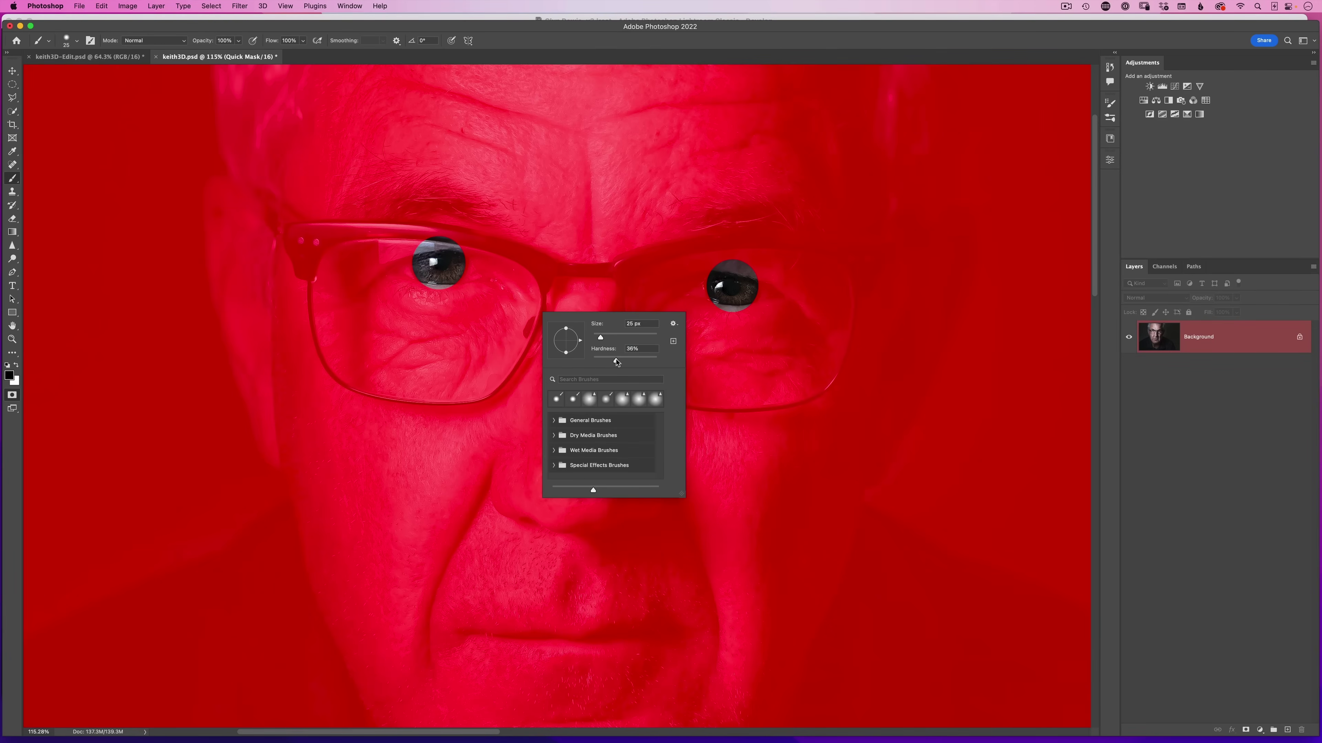
key(Return)
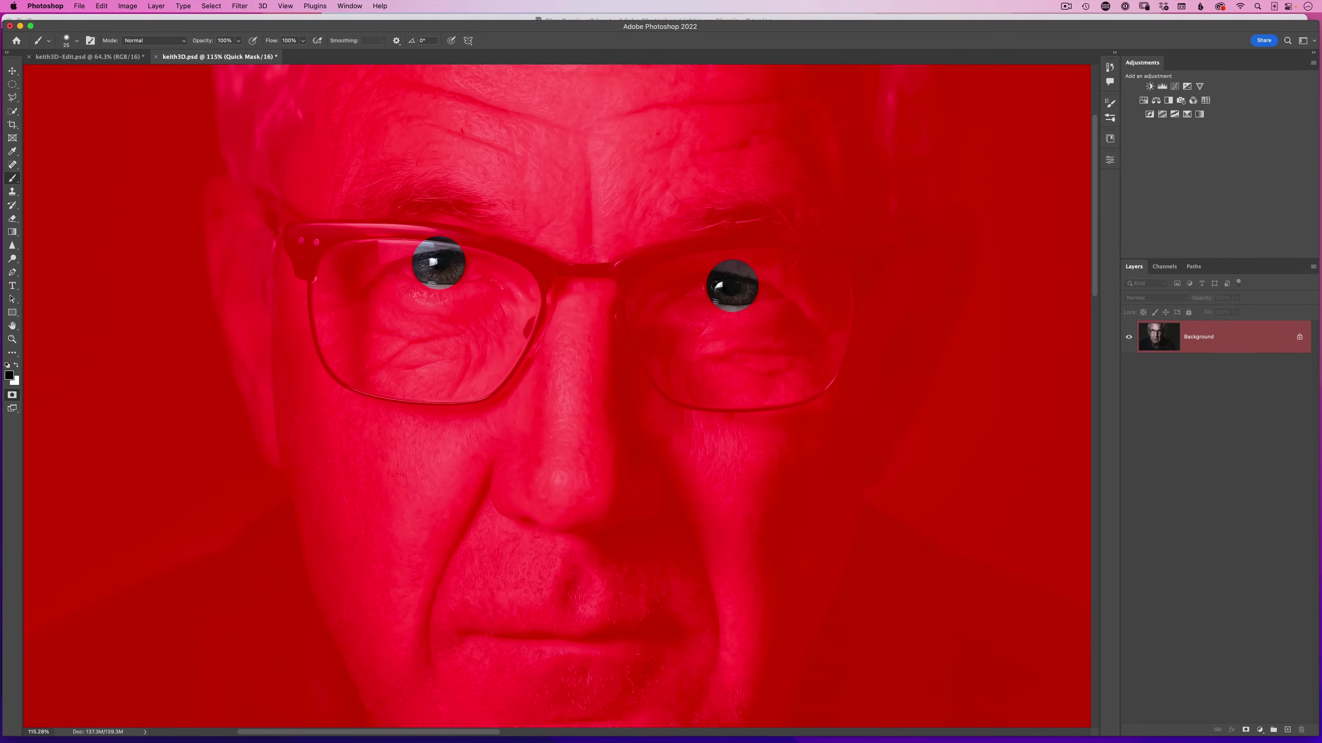
Mask out the eyelid-covered iris edges on both eyes, then exit Quick Mask.
scroll(441, 275, up, 5)
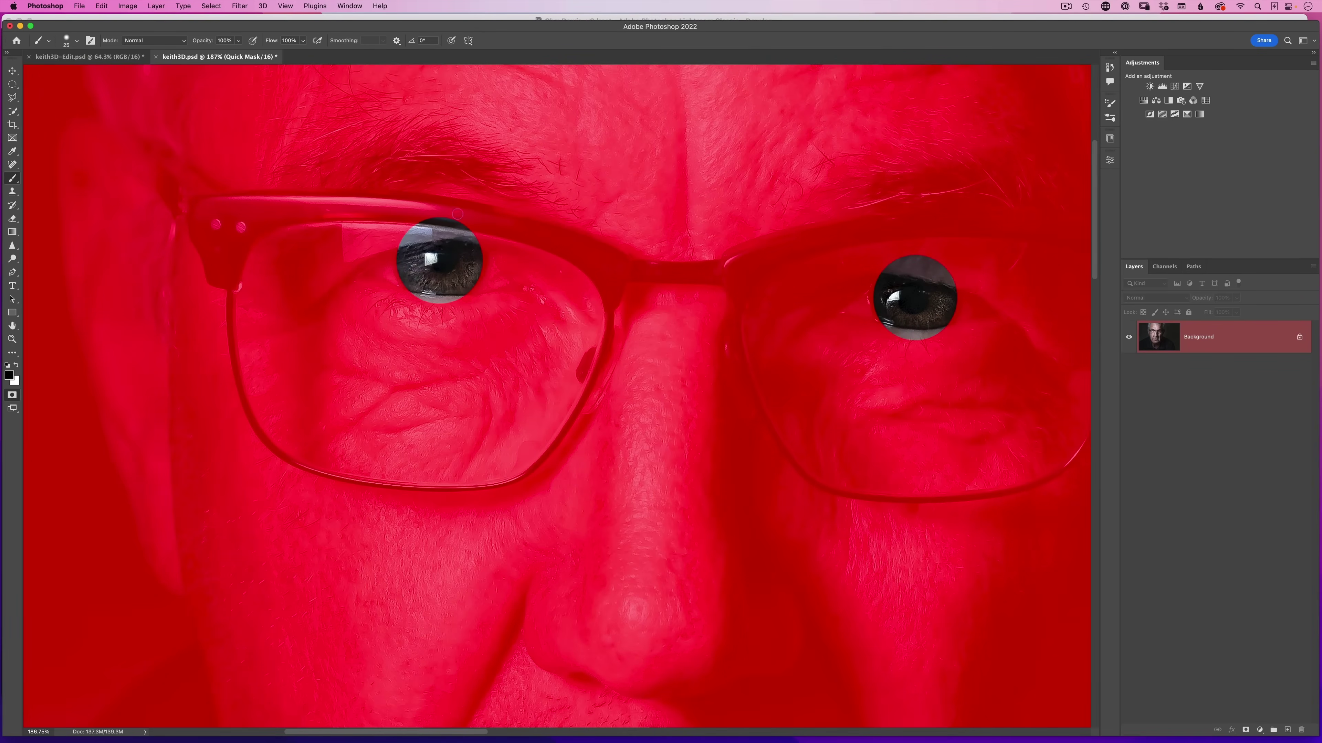
drag(443, 218, 411, 234)
drag(437, 233, 463, 233)
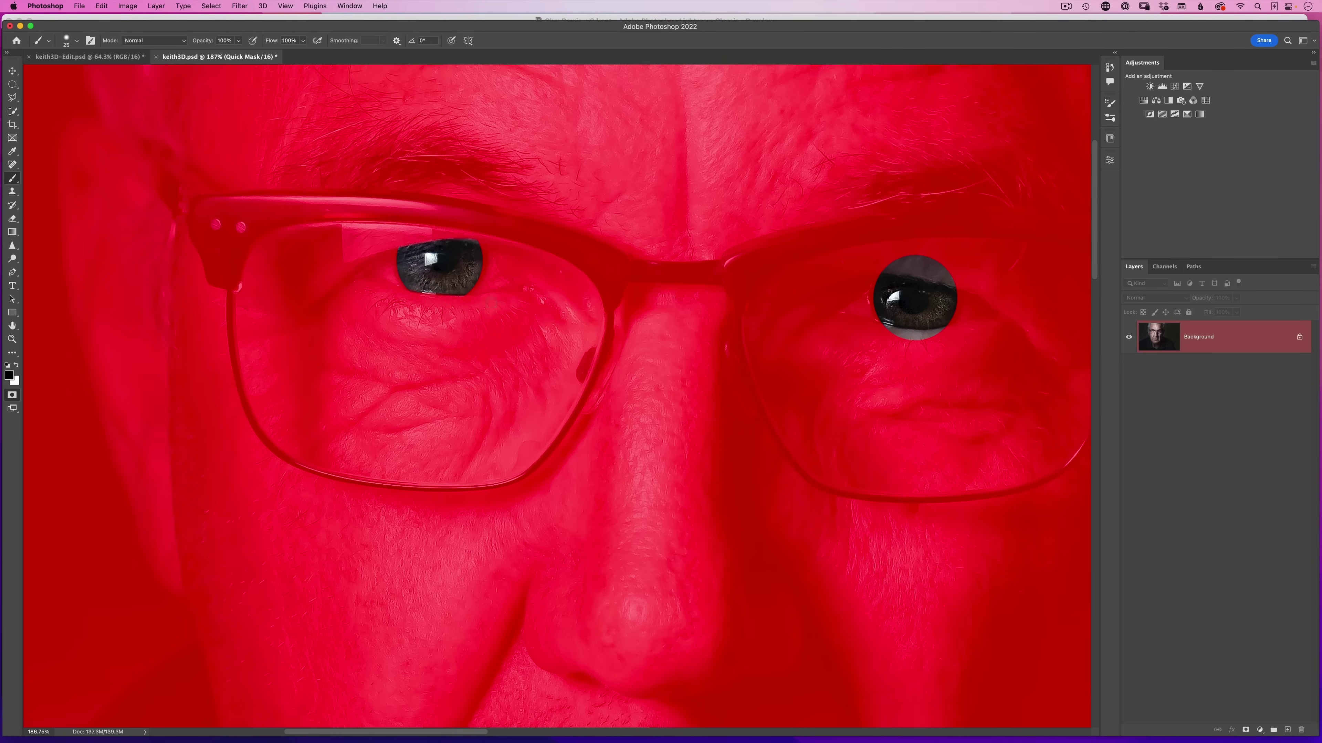
drag(922, 336, 876, 331)
drag(908, 252, 925, 266)
drag(650, 306, 598, 304)
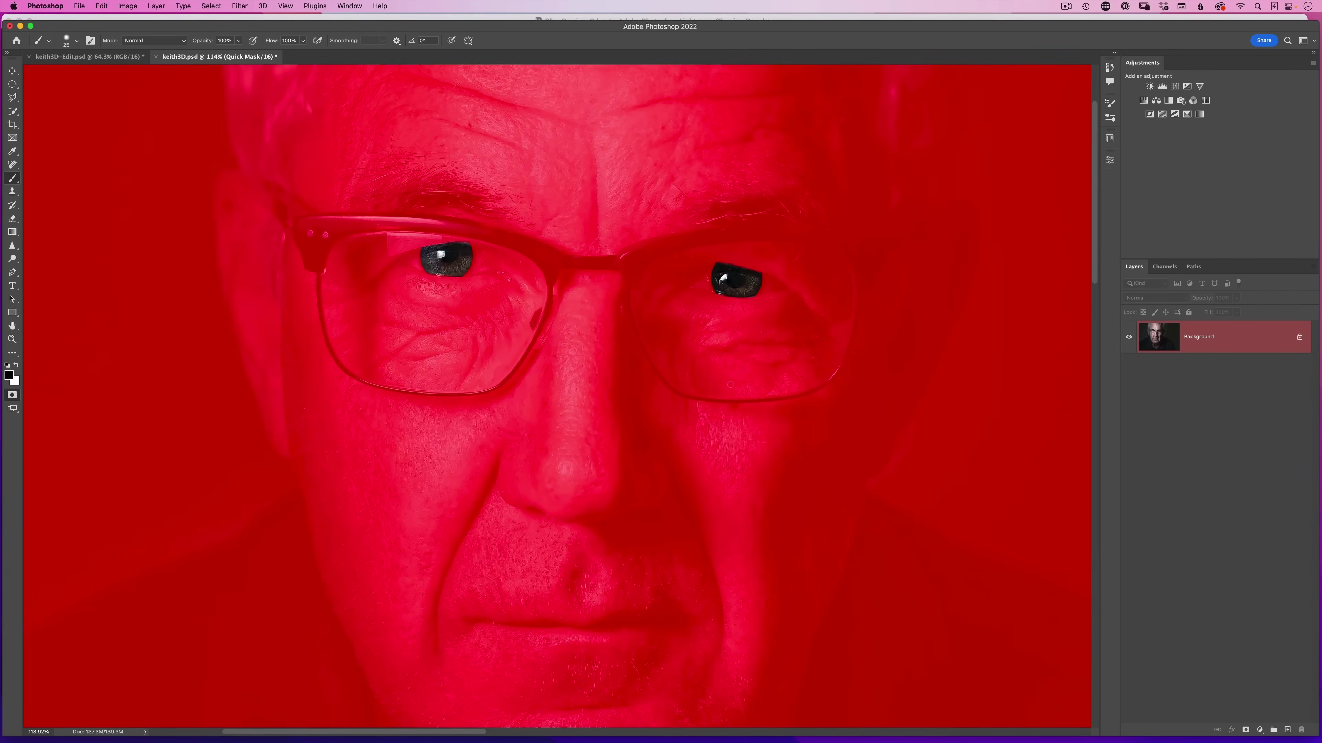
key(q)
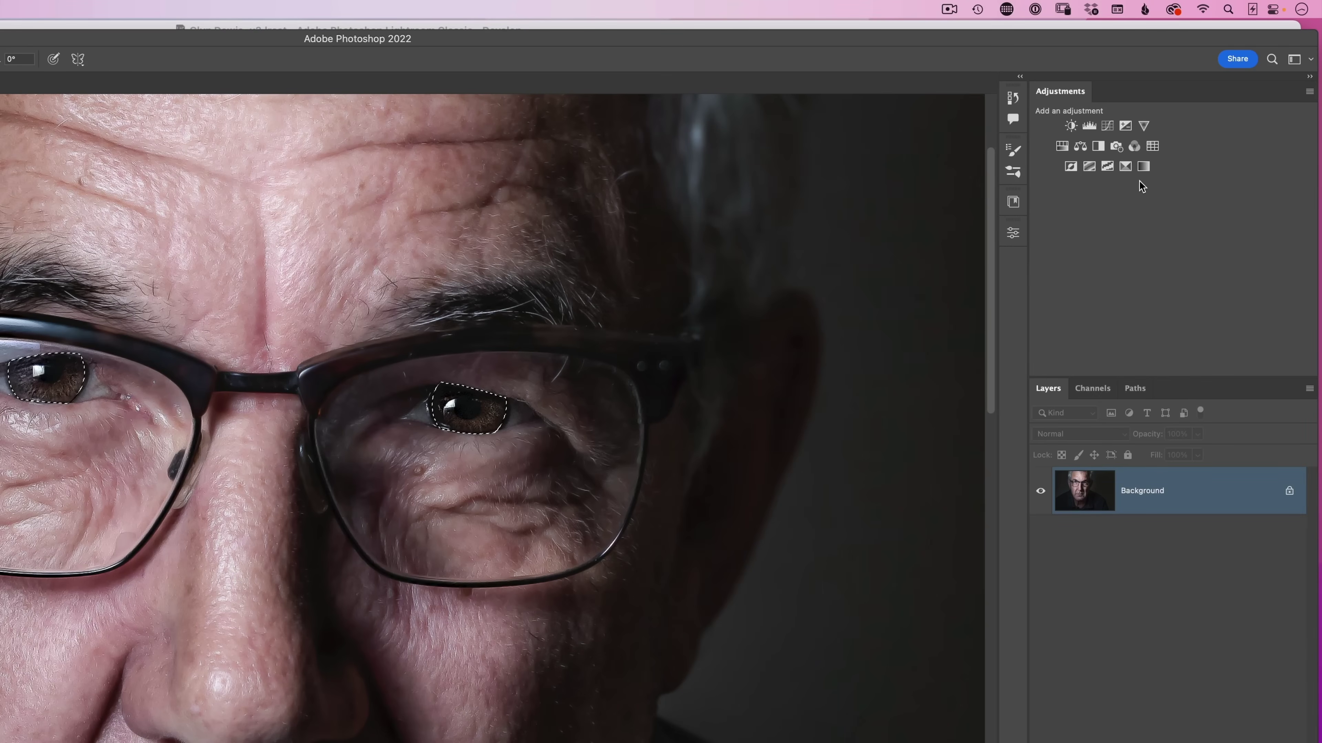
Add a Selective Color layer masked to the irises and preview its mask alone.
click(1126, 167)
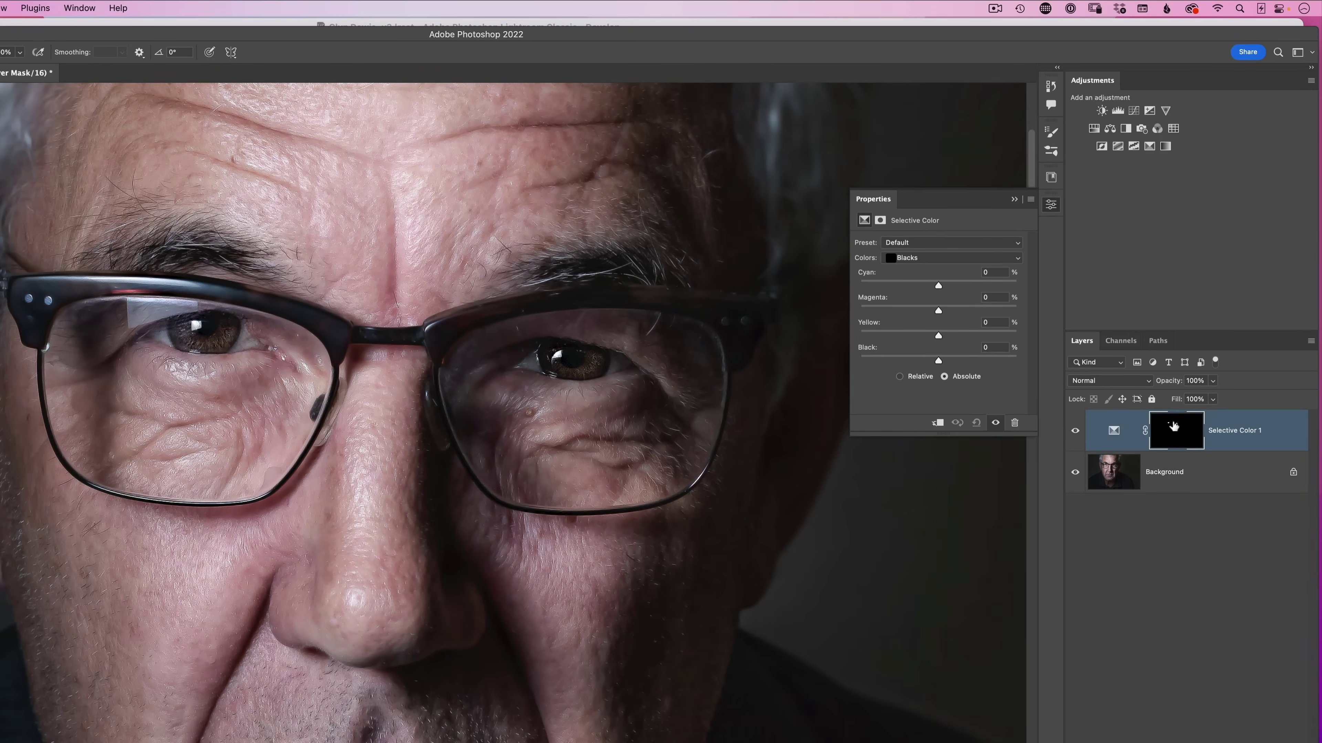
alt+click(1170, 438)
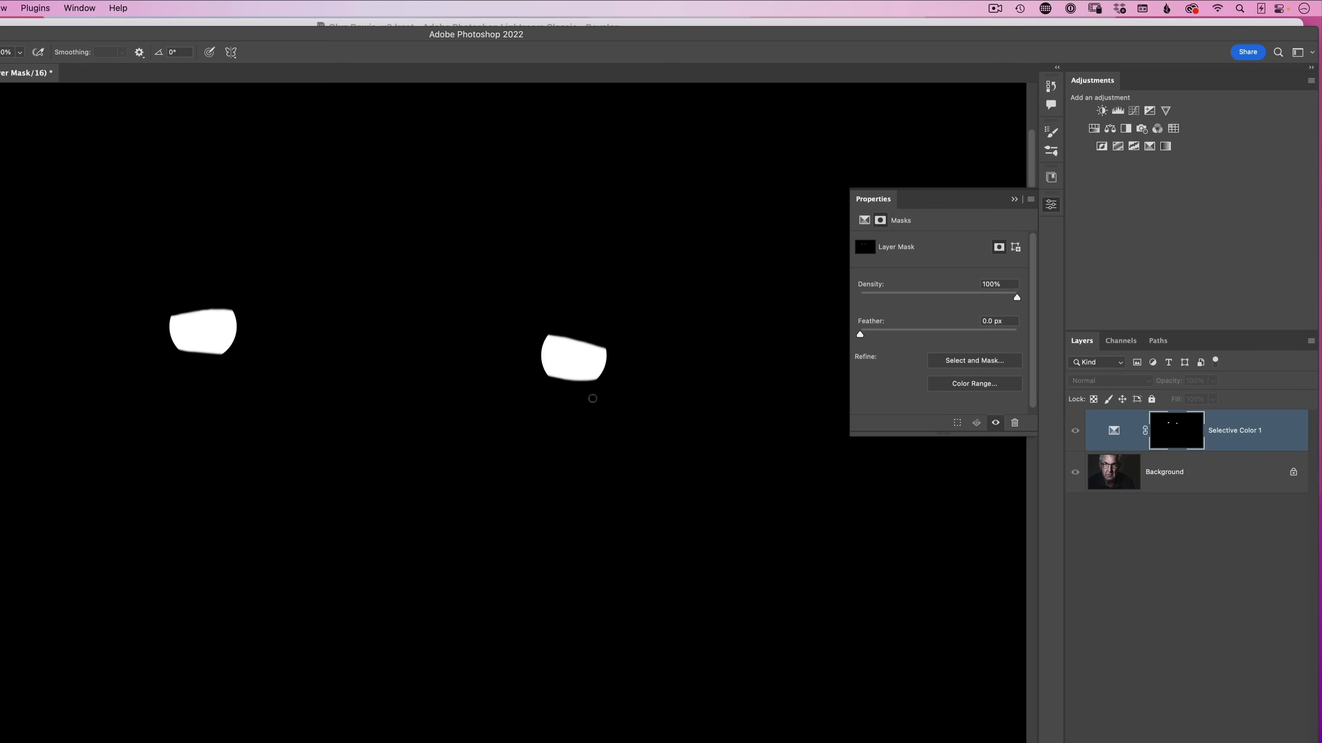
alt+click(1179, 427)
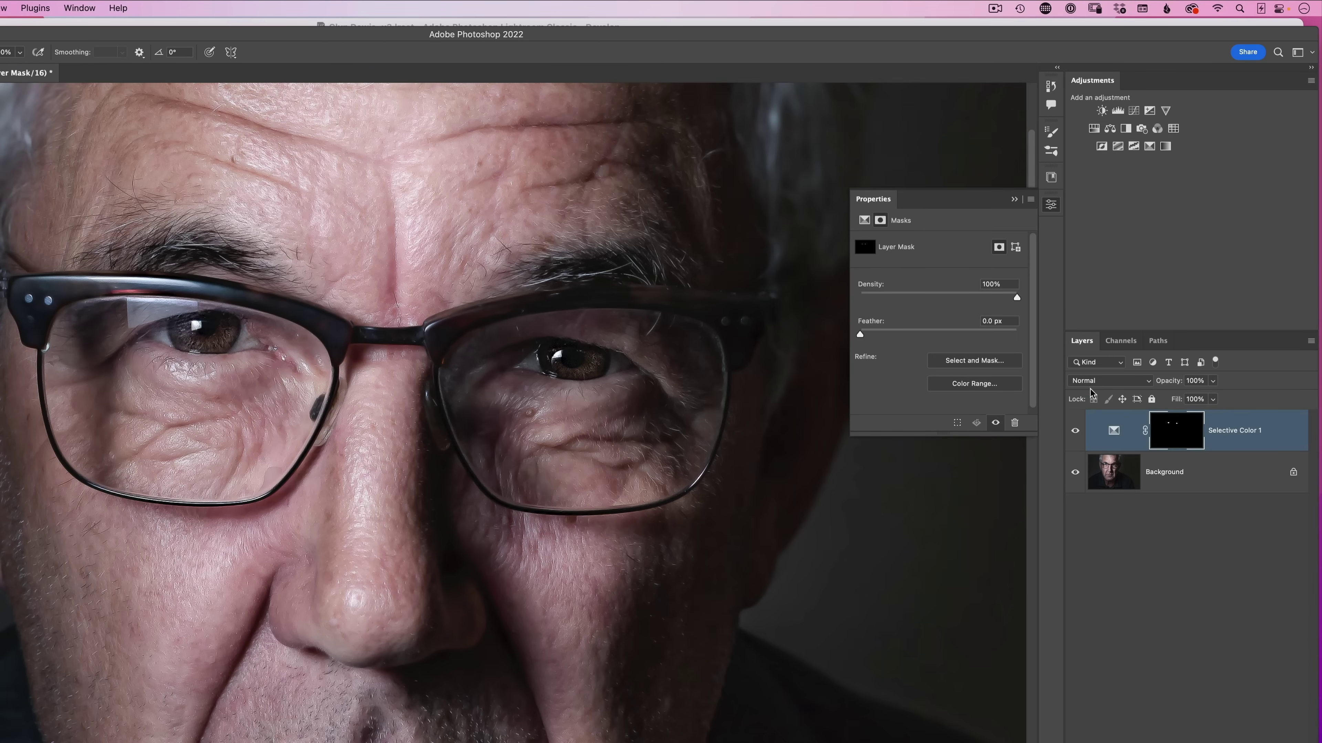
click(1102, 382)
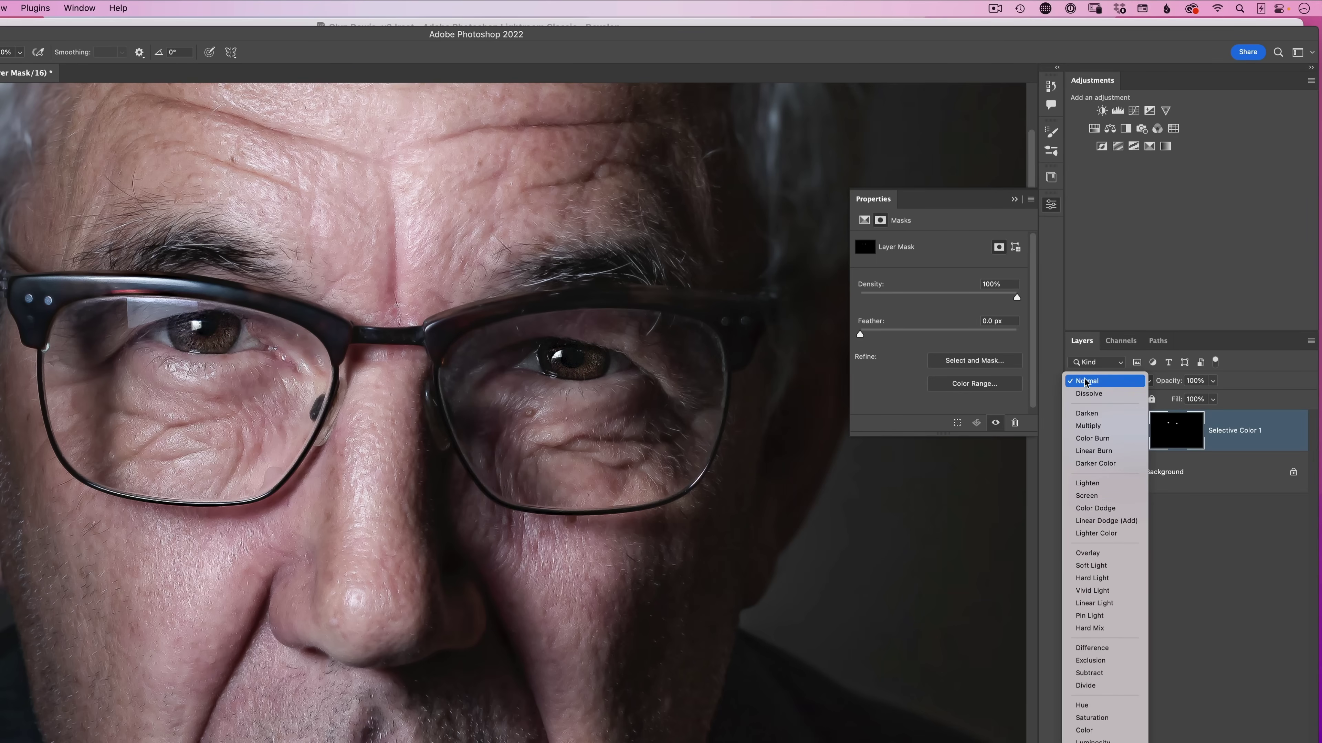
Set Selective Color 1 to Color Dodge blending at 100% opacity.
click(1086, 509)
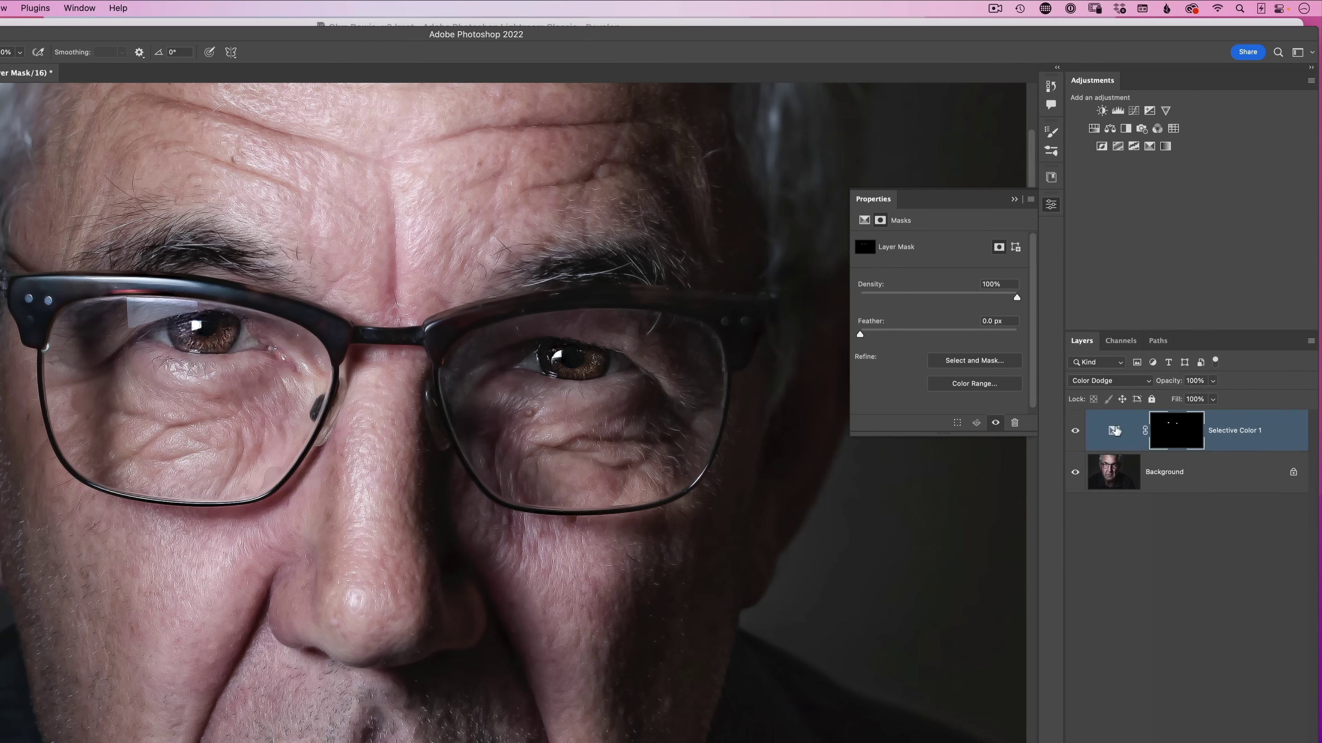
mouse_move(1170, 384)
mouse_down()
mouse_move(1138, 379)
mouse_move(1160, 380)
mouse_up()
key(Return)
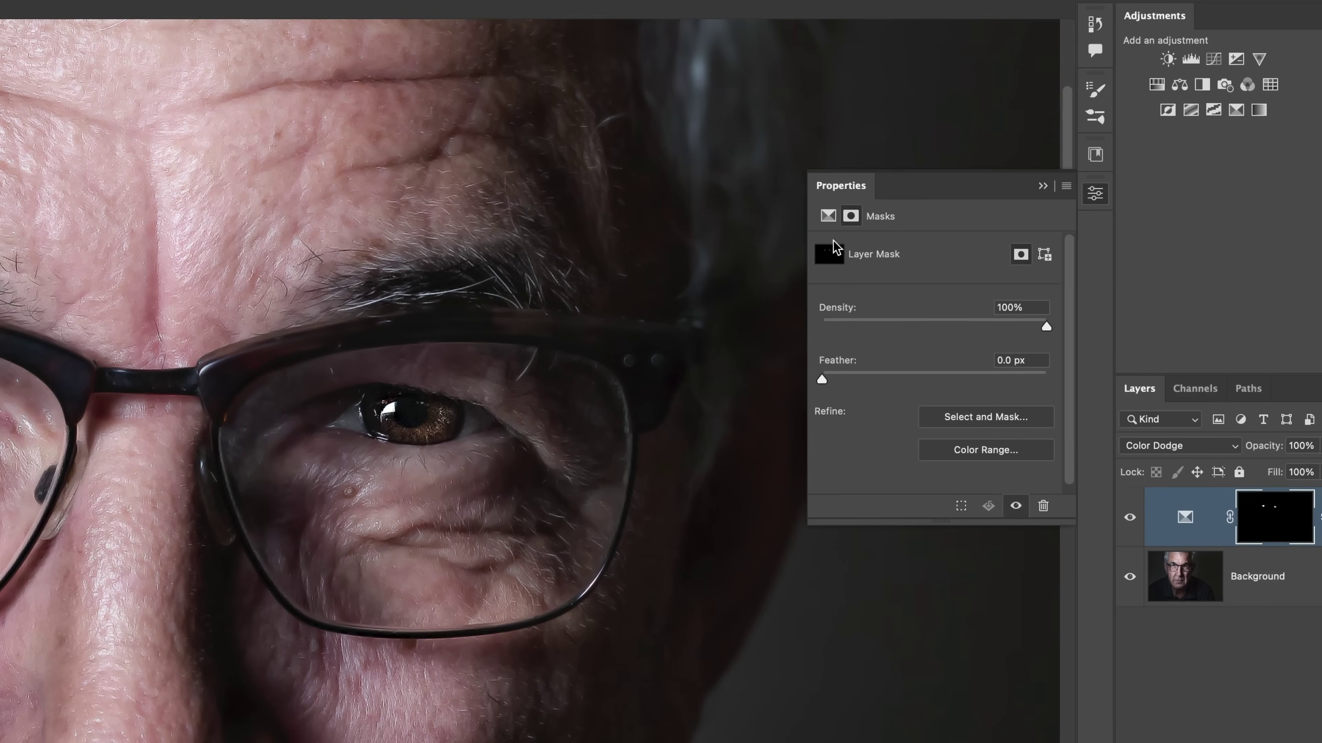
Show the Selective Color settings and choose the Neutrals colour range.
click(827, 216)
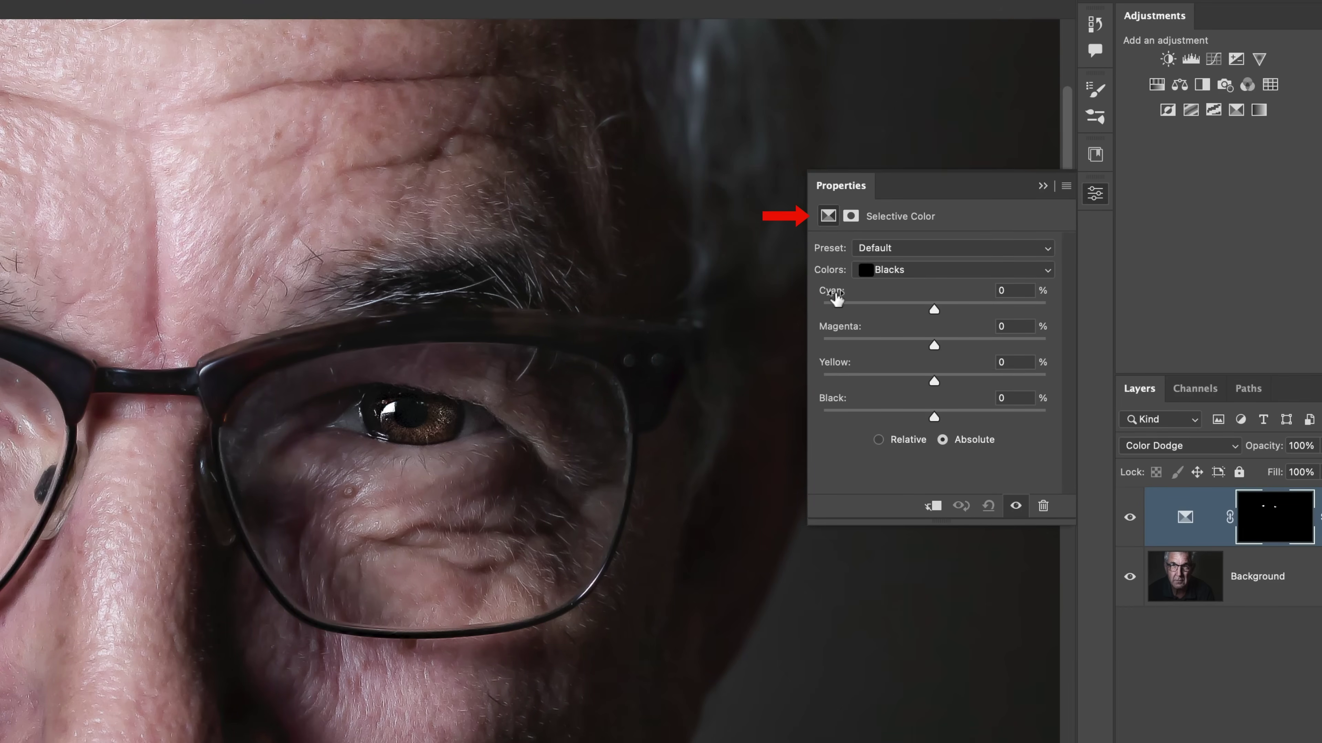
click(890, 271)
click(901, 157)
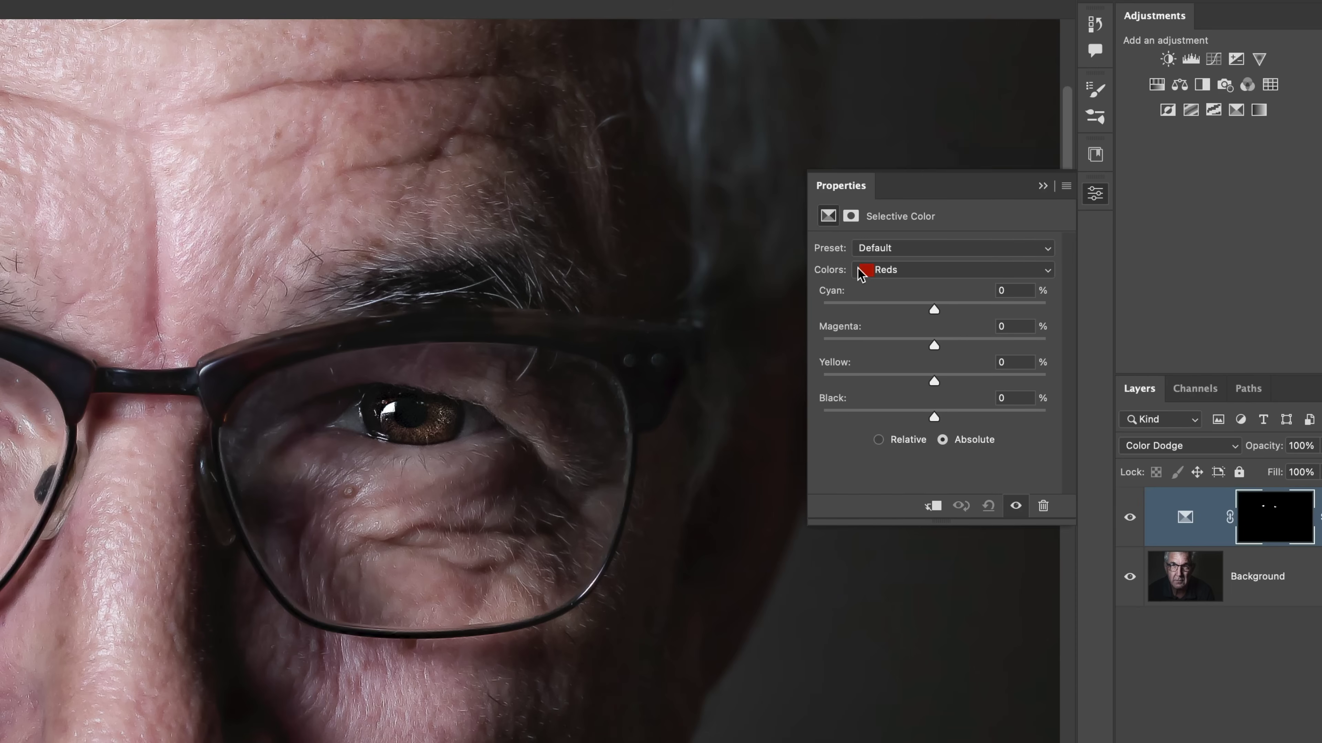
click(889, 270)
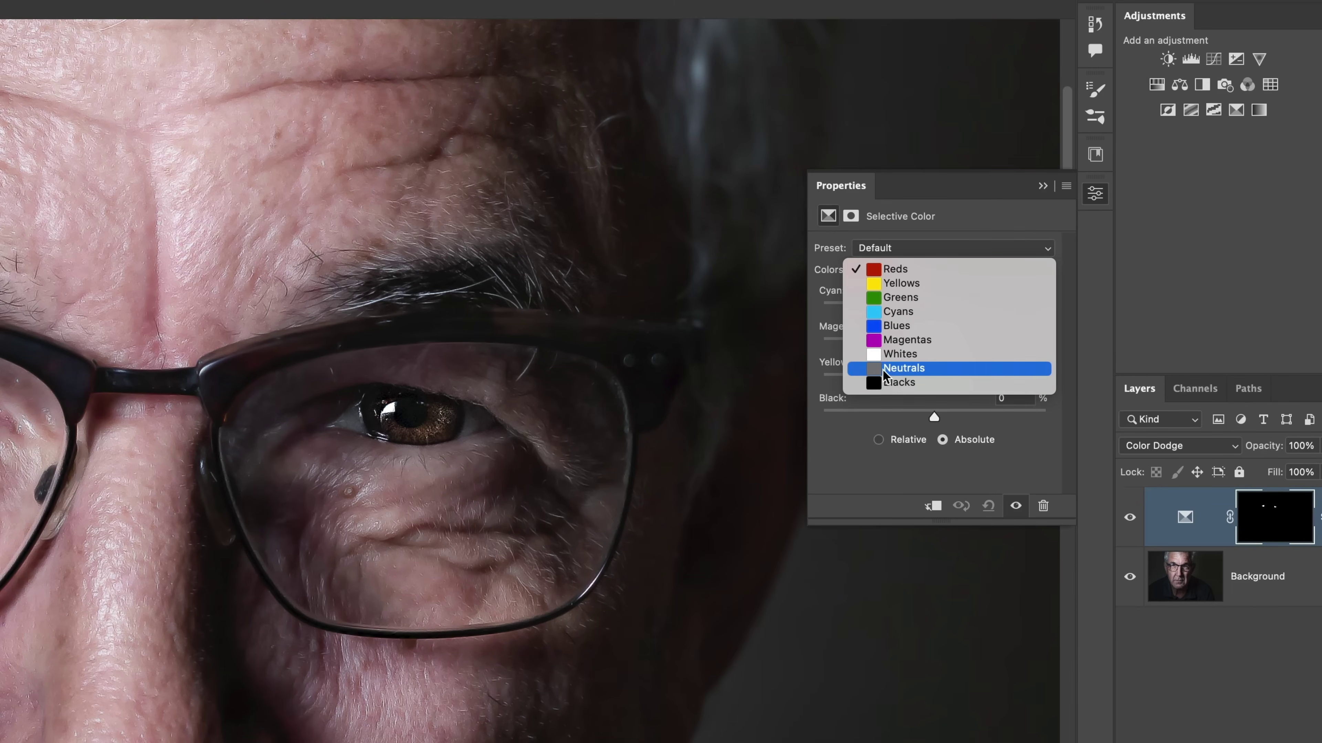
click(910, 371)
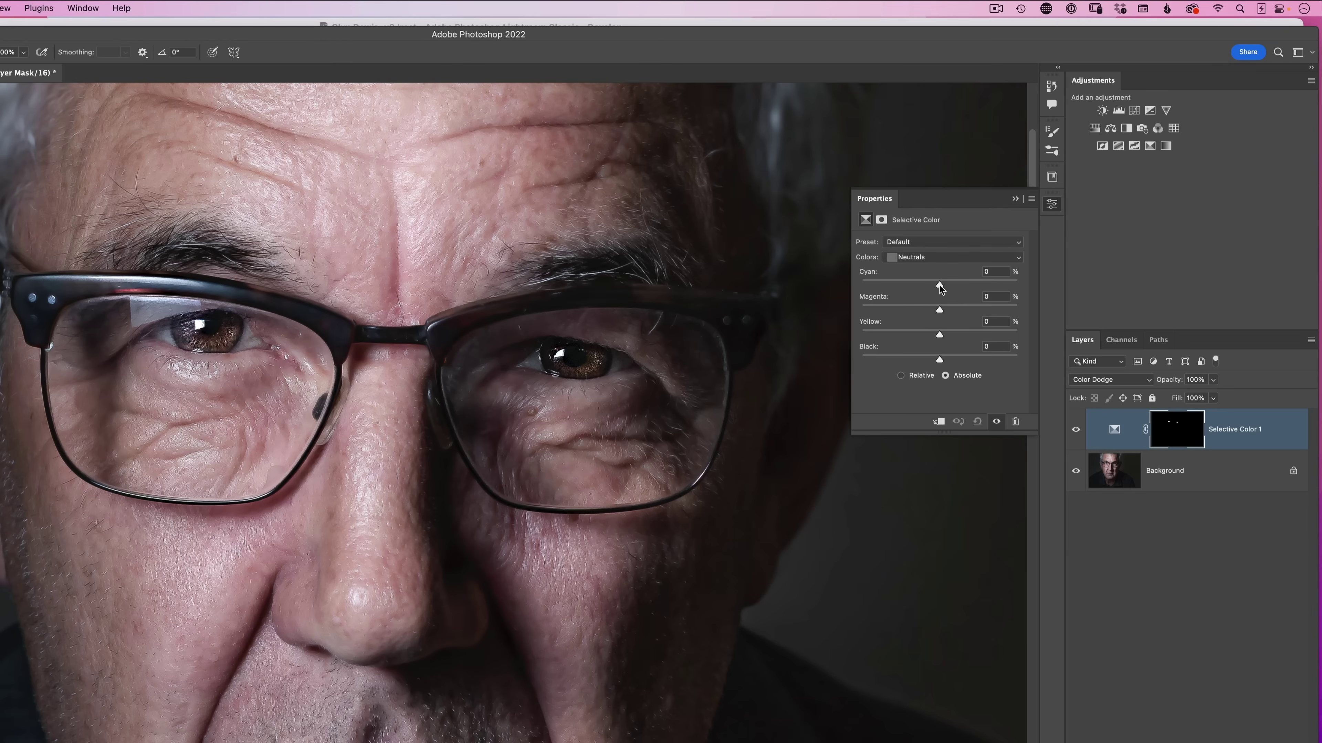
Set Neutrals to Cyan +7, Magenta +6, Yellow +6 and Black +8 (Absolute).
drag(940, 285, 949, 285)
drag(941, 313, 966, 314)
drag(941, 306, 938, 308)
drag(939, 289, 892, 279)
drag(939, 310, 941, 334)
drag(941, 310, 943, 312)
mouse_move(936, 360)
mouse_down()
mouse_move(901, 355)
mouse_move(966, 359)
mouse_move(946, 352)
mouse_up()
Lower the Blacks range's Black amount to -63, then return to Neutrals.
click(914, 258)
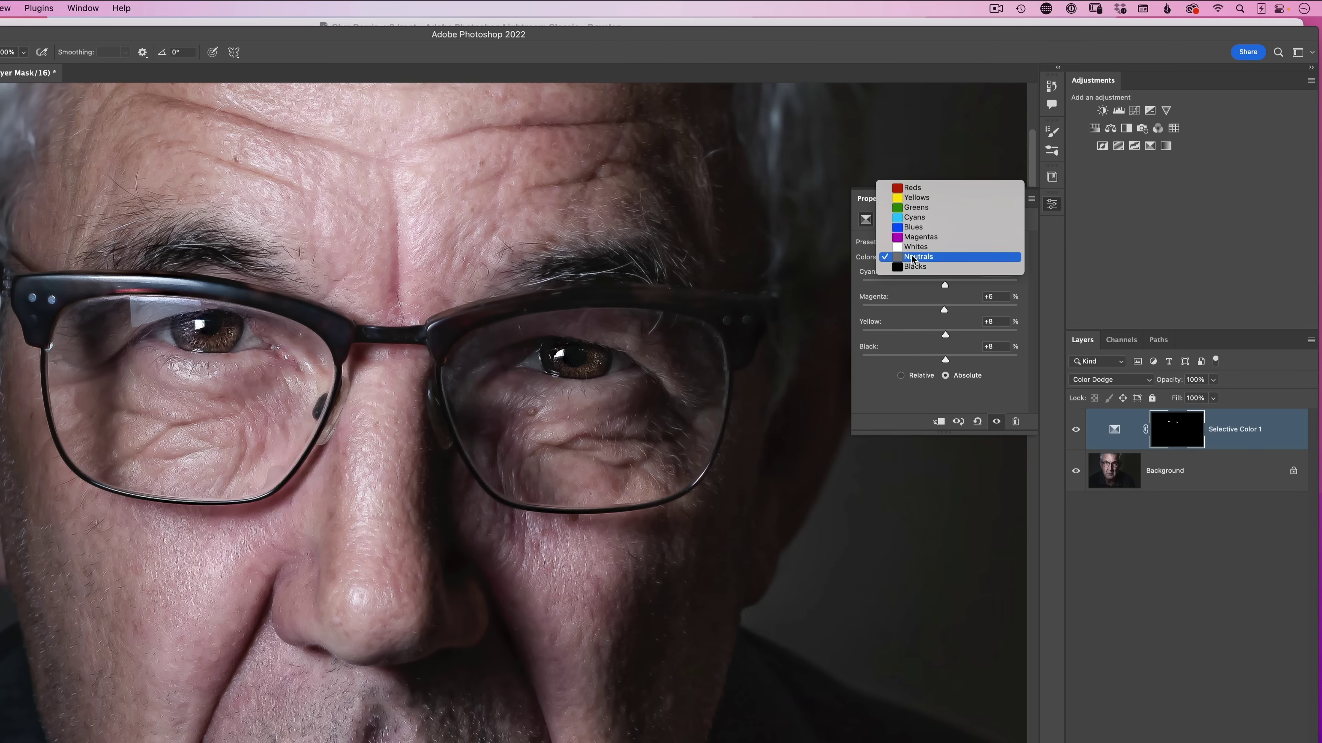
click(916, 267)
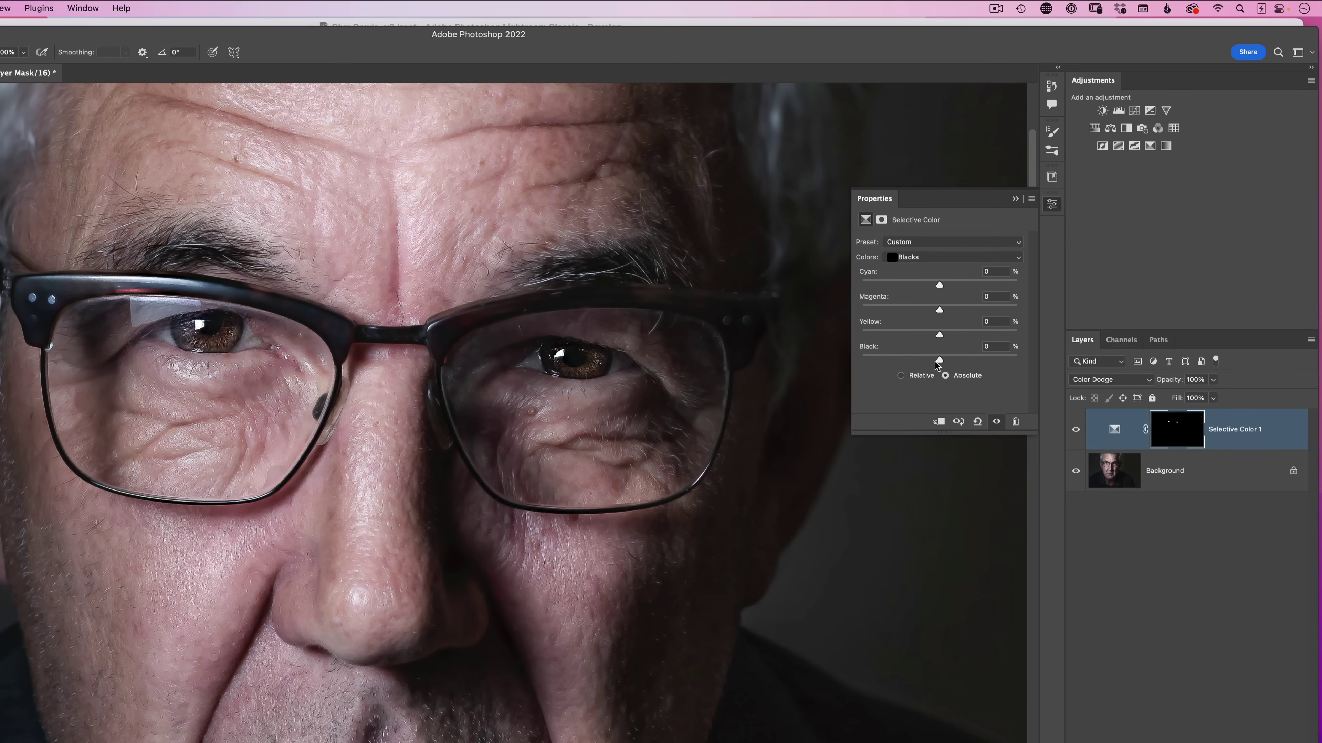
mouse_move(938, 362)
mouse_down()
mouse_move(891, 355)
mouse_move(983, 361)
mouse_move(939, 360)
mouse_up()
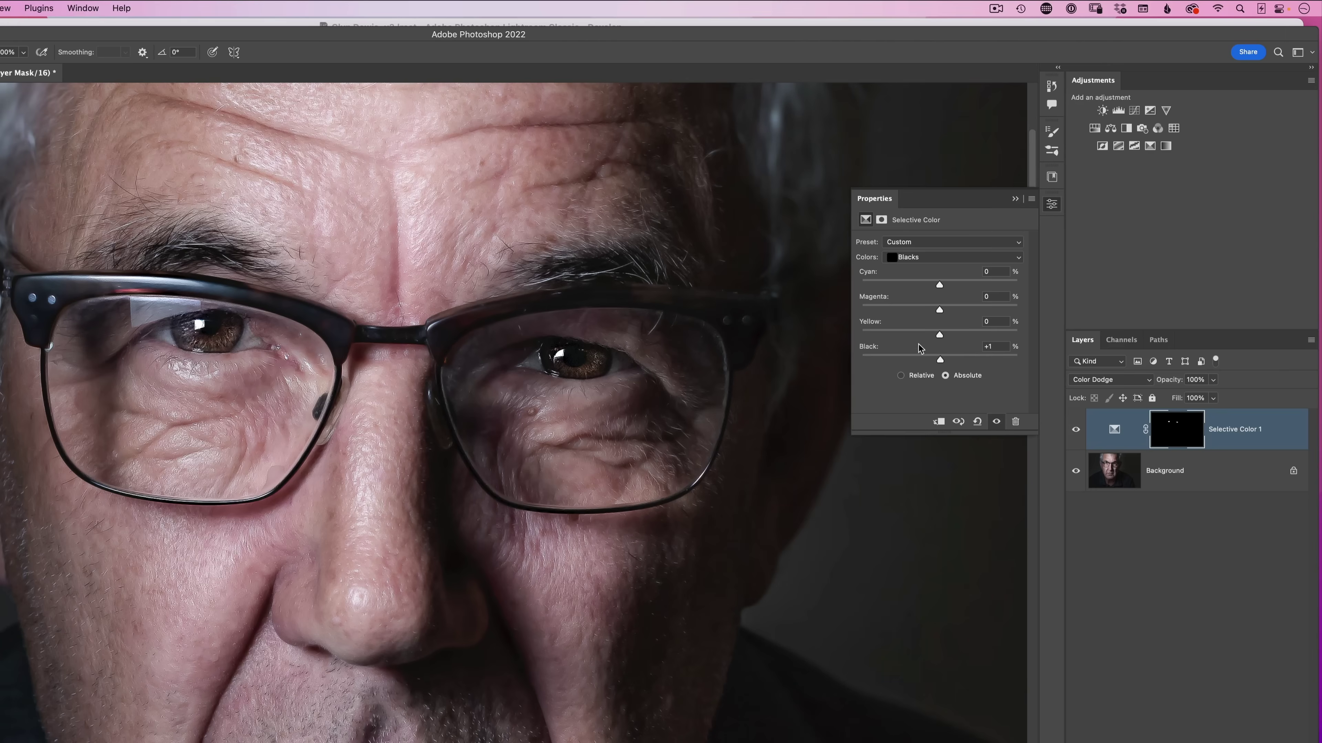
click(916, 258)
click(918, 247)
Switch to the Relative method and drop Neutrals Cyan to -64 on the zoomed eye.
click(902, 377)
drag(564, 359, 681, 398)
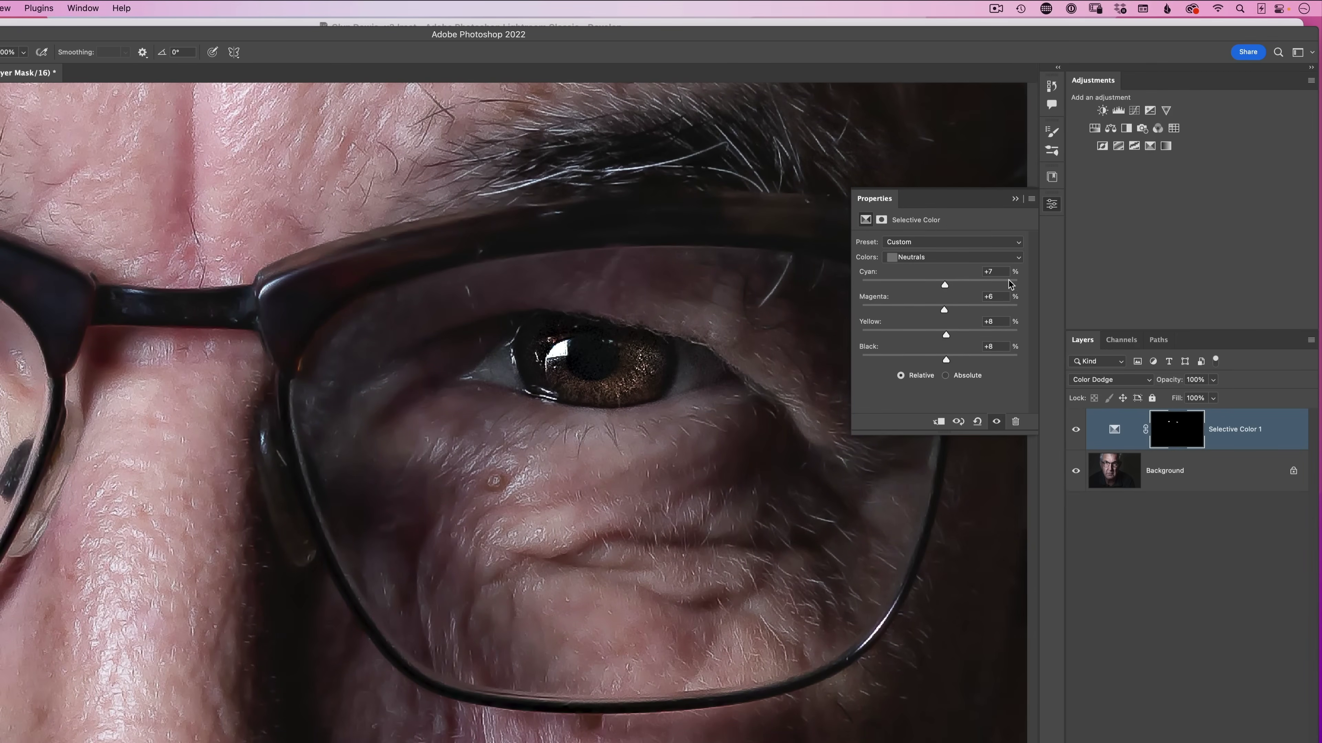
drag(944, 287, 916, 284)
drag(888, 278, 890, 279)
Compare Absolute and Relative on the iris, keep Relative, and fit the portrait on screen.
click(946, 375)
click(901, 376)
click(901, 376)
click(633, 396)
drag(632, 396, 676, 405)
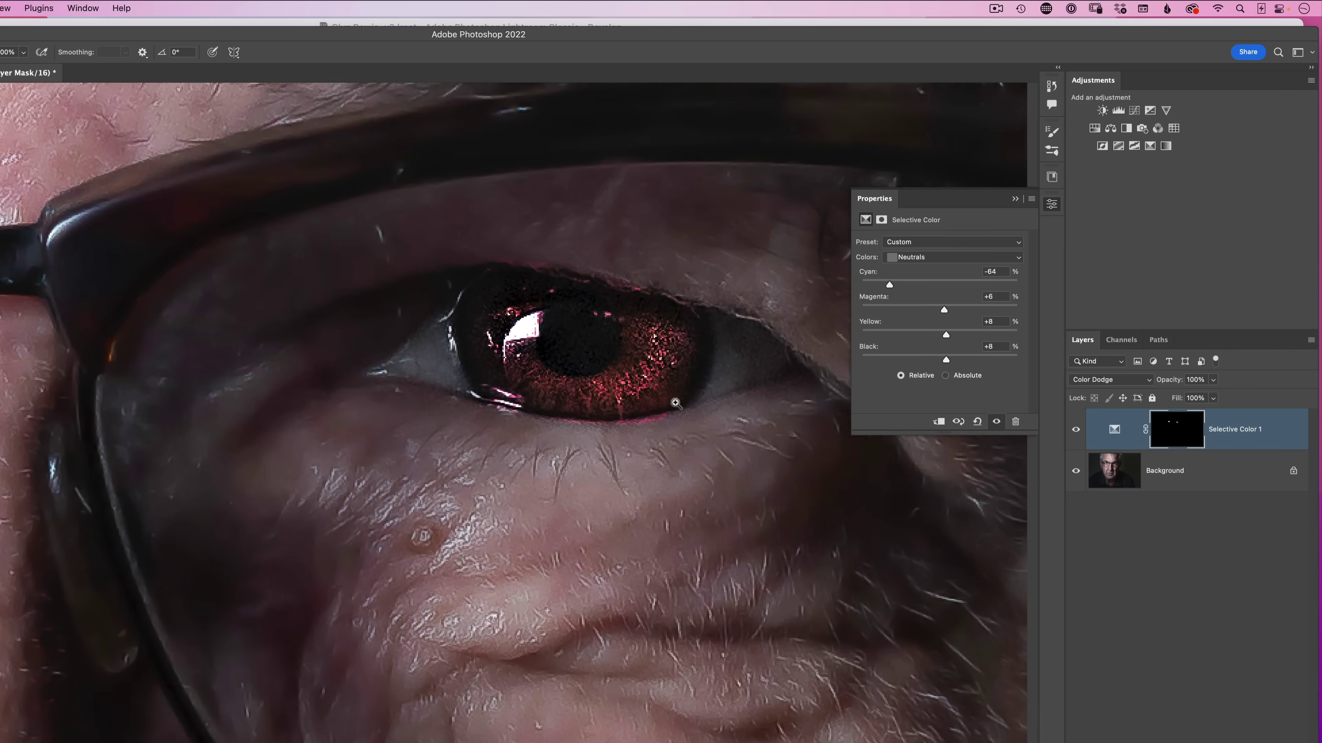
click(946, 376)
click(901, 376)
key(super+0)
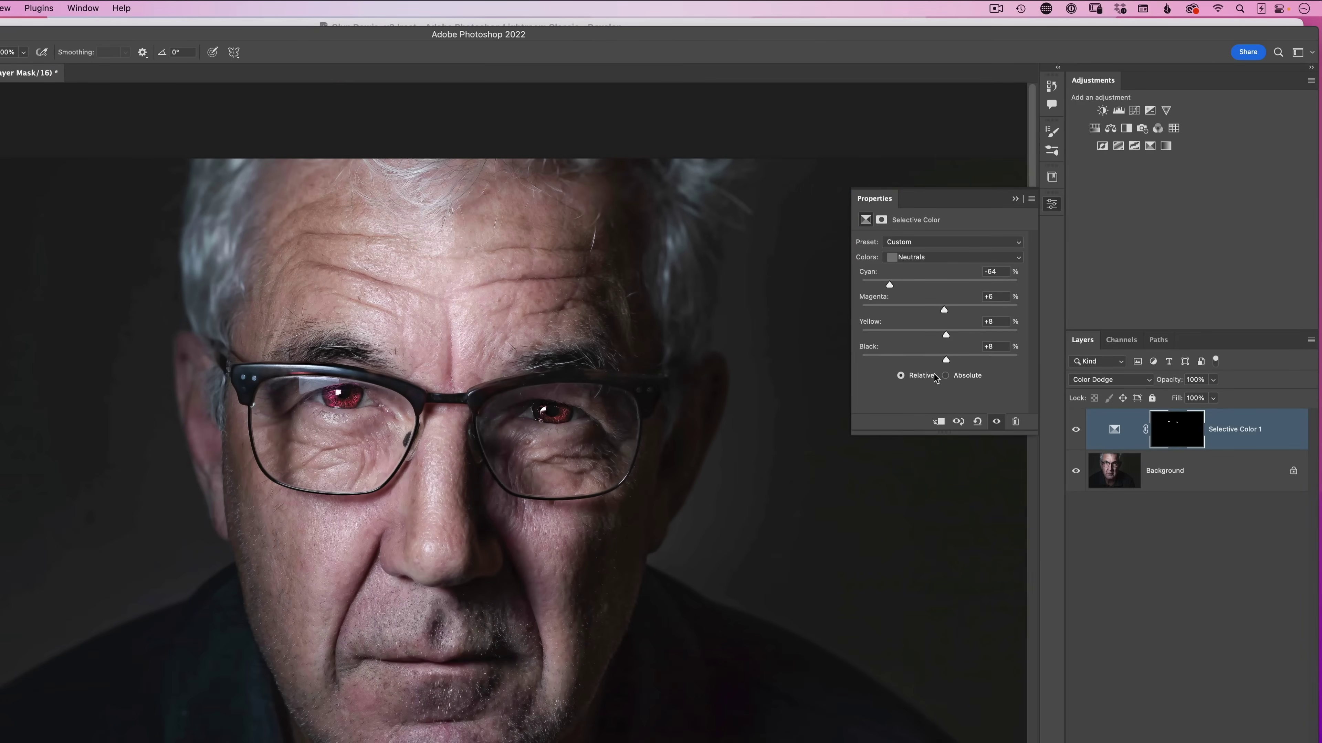
Ease Neutrals Cyan back up from -64 so the irises return to natural brown.
drag(891, 284, 946, 283)
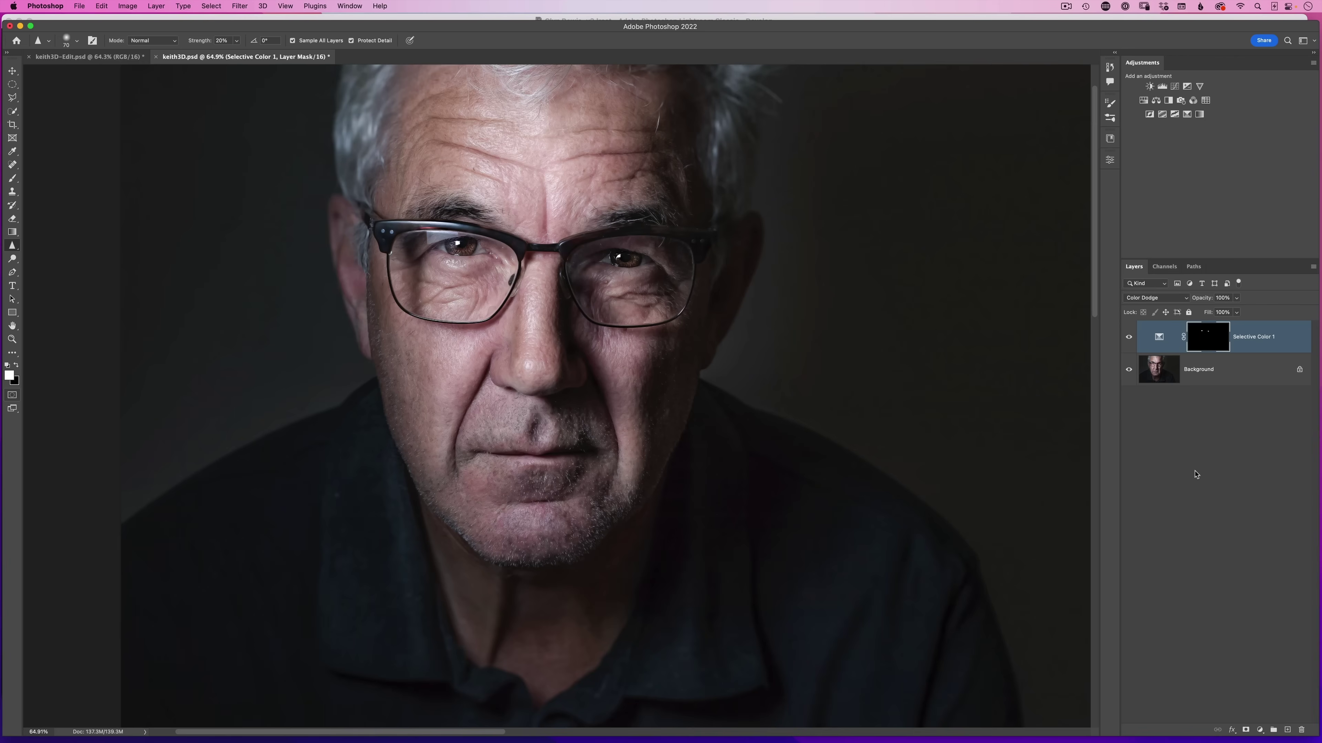
Create a new layer named 'sharpen' at the top of the layer stack.
alt+click(1288, 730)
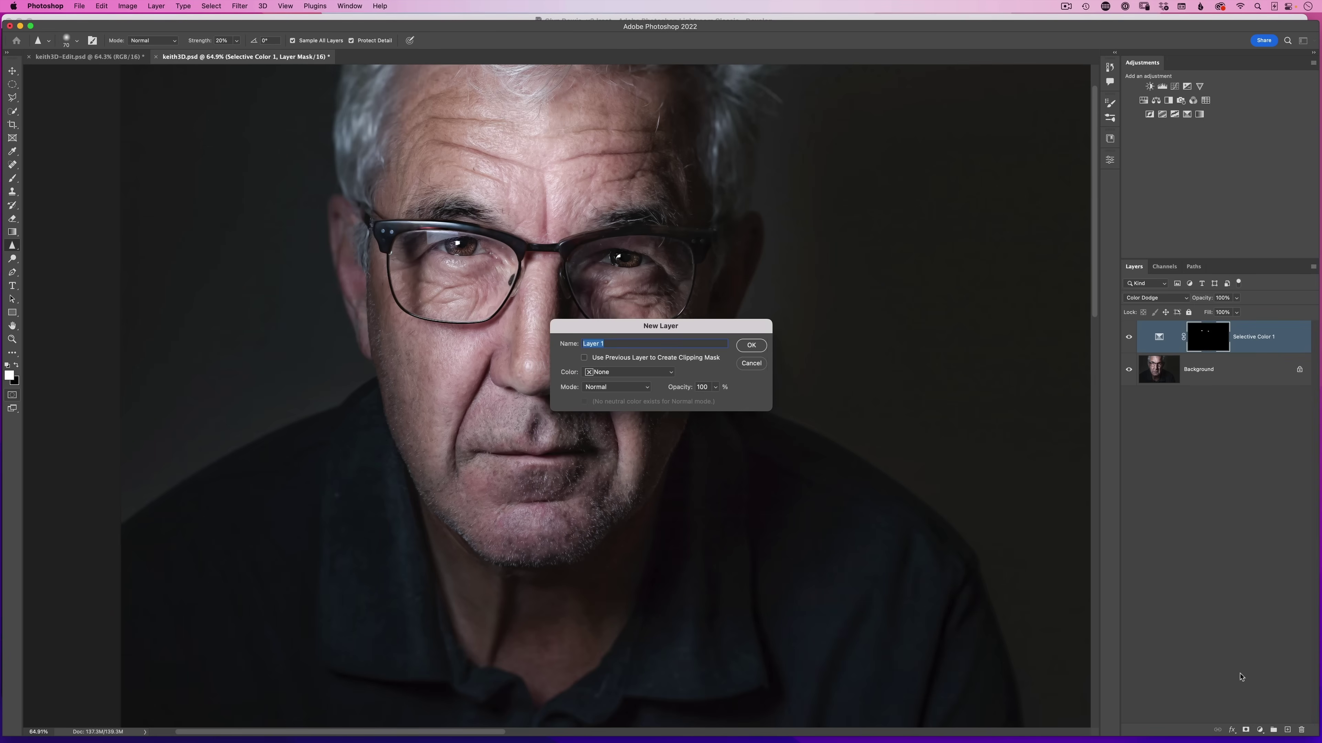
drag(605, 330, 688, 323)
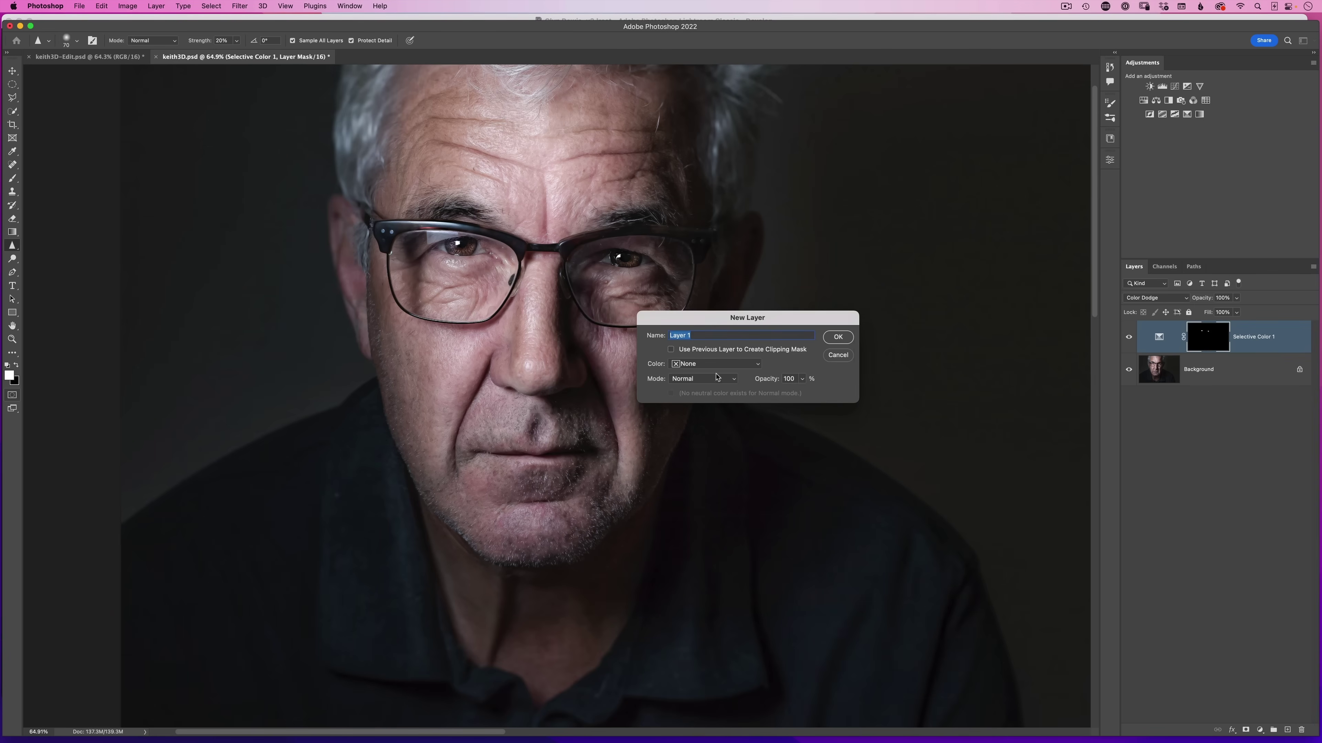
text(sharpen)
click(838, 338)
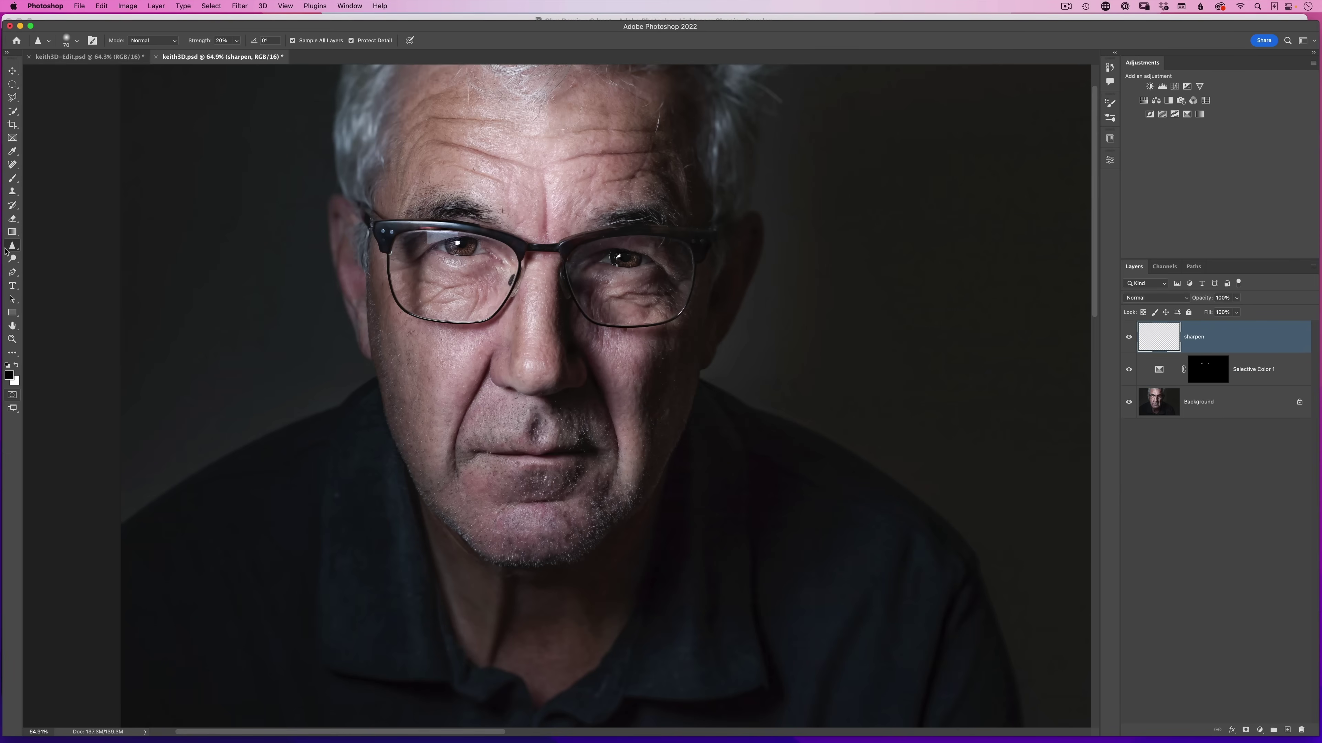
Choose the Sharpen Tool from the Blur tool group in the toolbar.
right_click(12, 248)
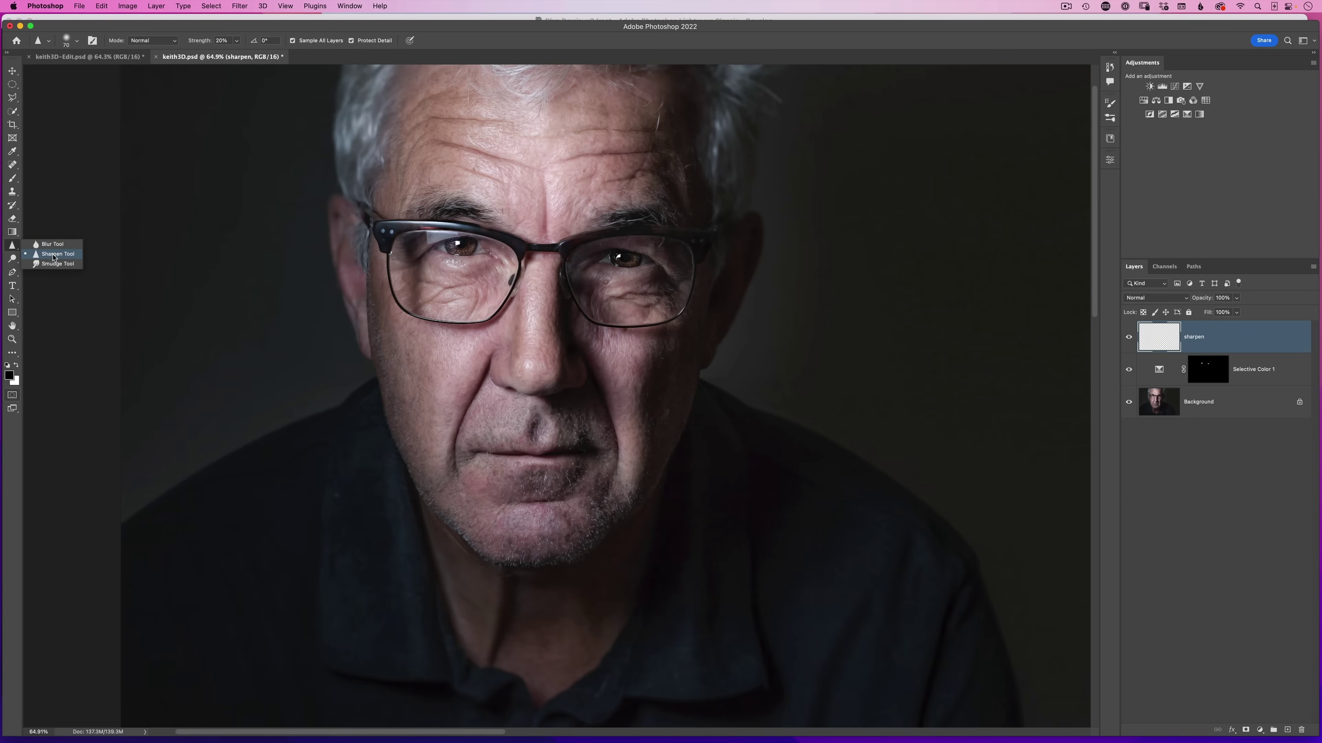
click(54, 255)
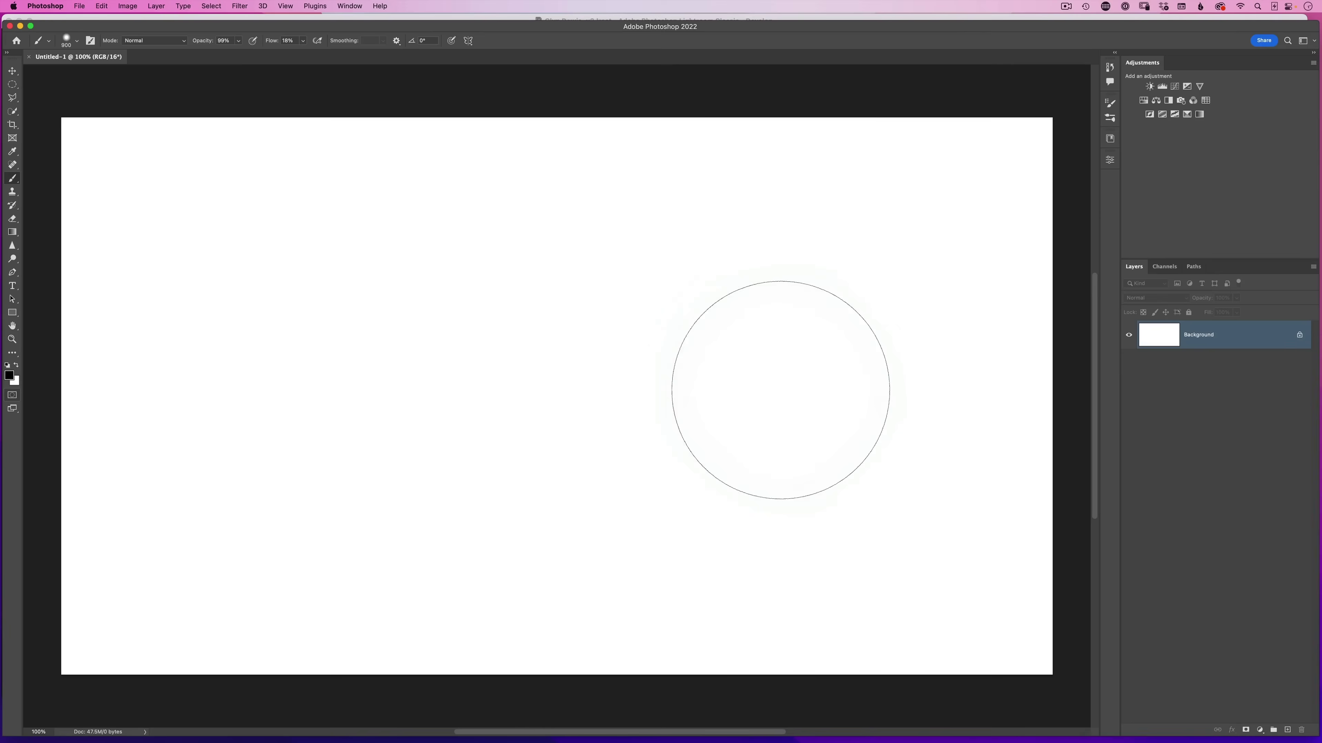
Brush two trial sharpening strokes across the face on the sharpen layer.
mouse_move(781, 390)
mouse_down()
mouse_move(617, 348)
mouse_move(265, 345)
mouse_move(783, 392)
mouse_move(344, 346)
mouse_move(489, 354)
mouse_up()
mouse_move(718, 400)
mouse_down()
mouse_move(174, 396)
mouse_move(832, 398)
mouse_move(354, 390)
mouse_up()
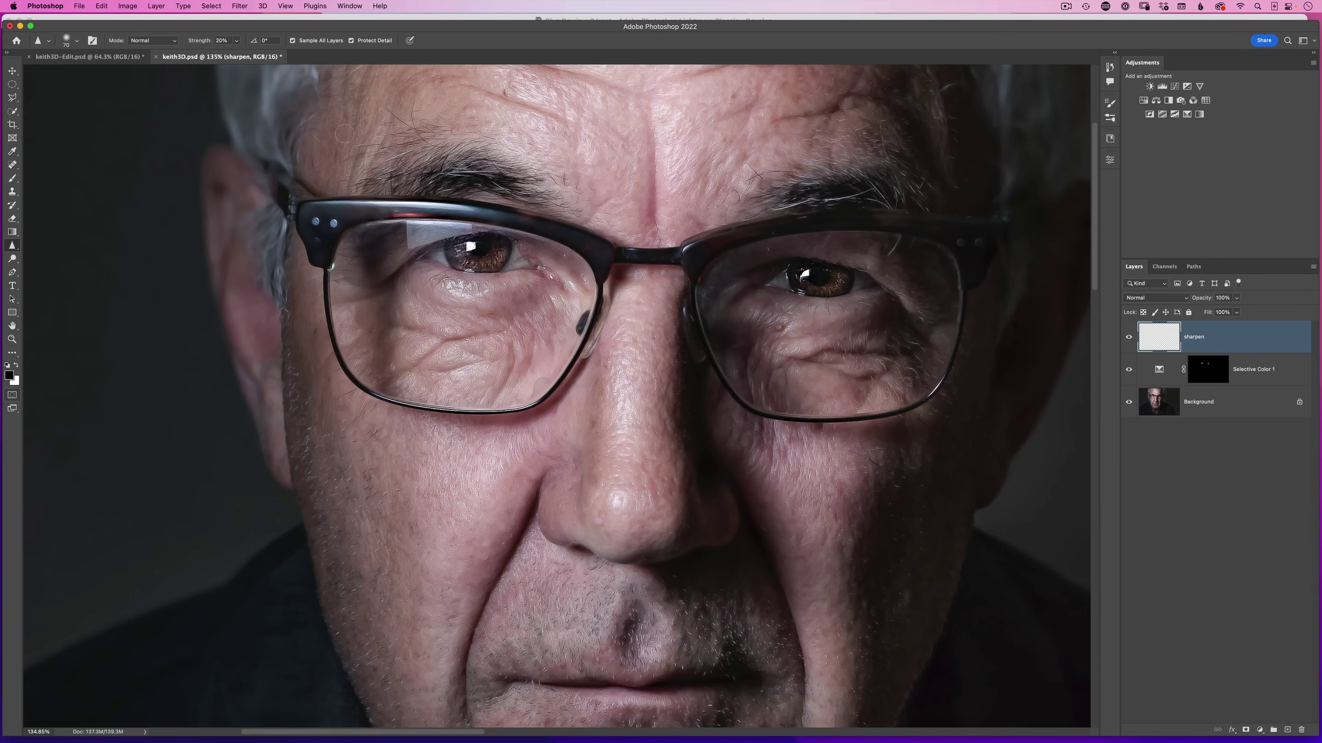
Zoom in and sharpen the left iris, then the right iris, with a size 70 brush.
scroll(505, 263, up, 5)
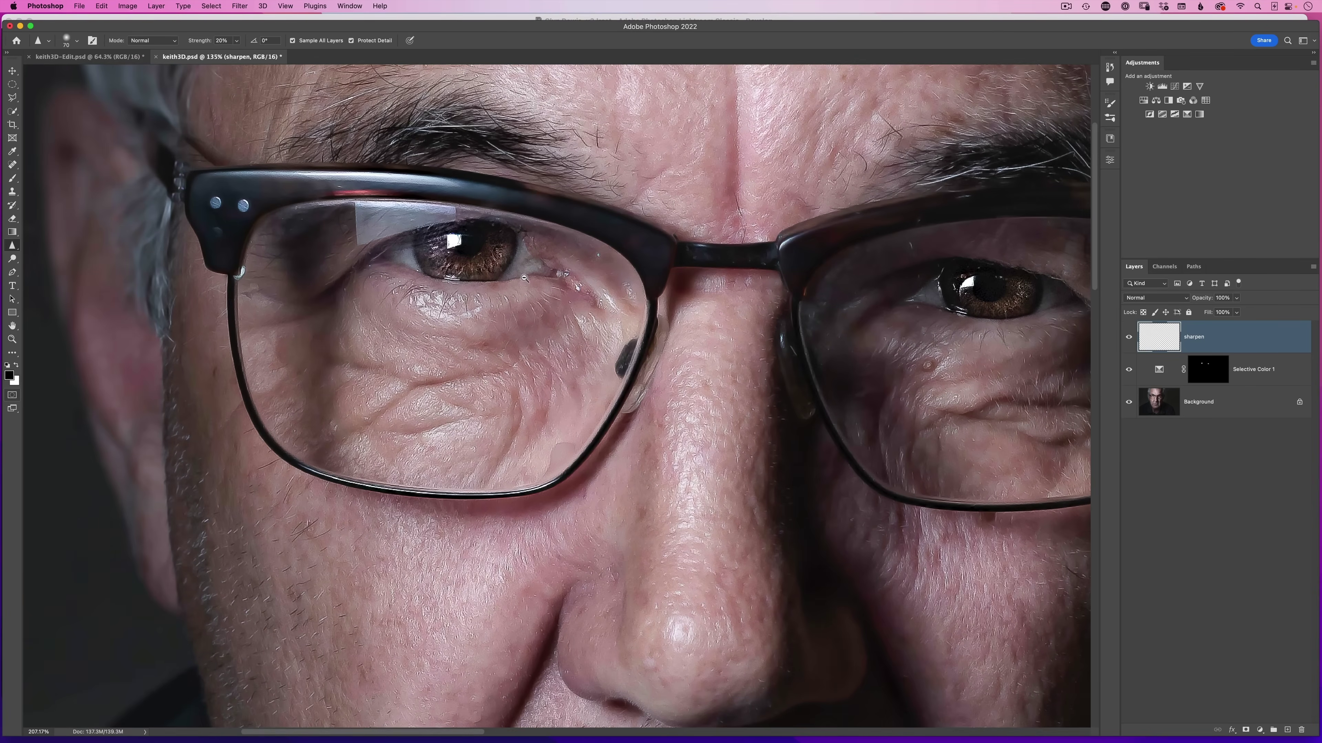
key(bracketright)
key(bracketright)
key(bracketright)
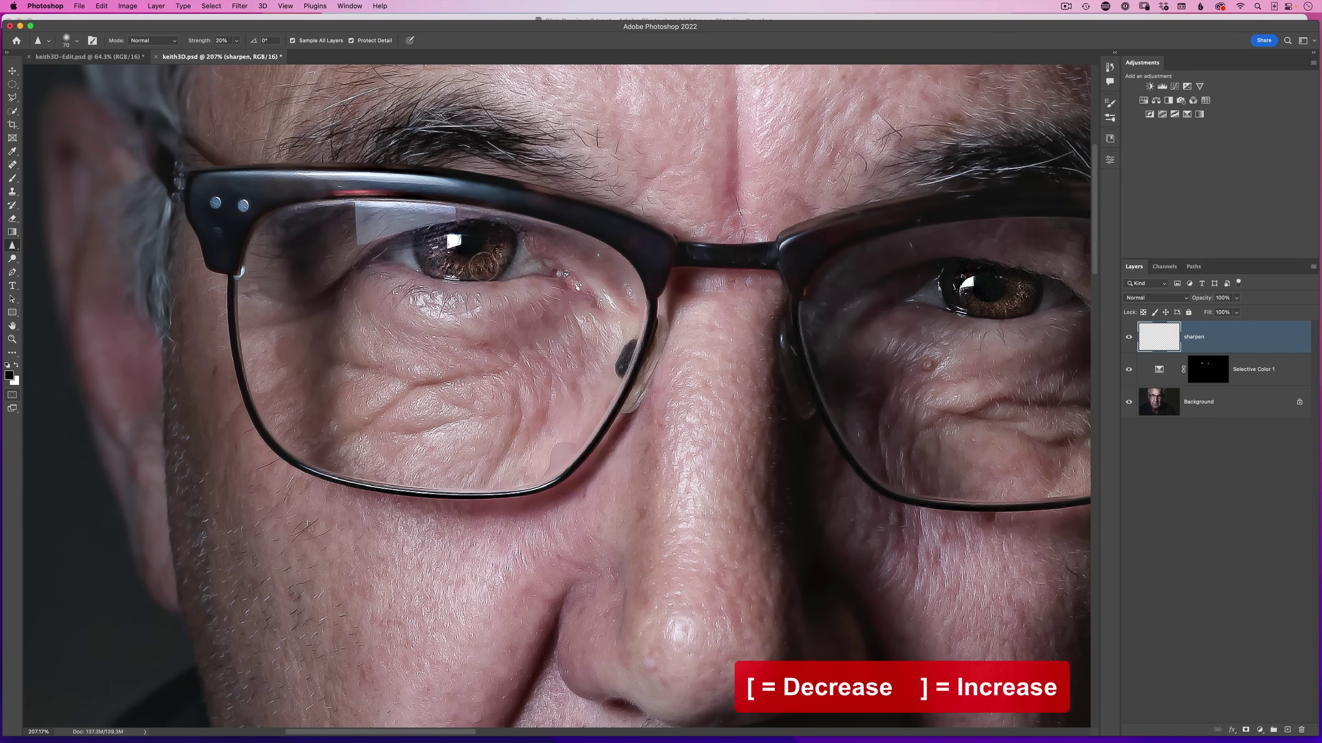
key(bracketleft)
mouse_move(484, 262)
mouse_down()
mouse_move(441, 258)
mouse_move(446, 233)
mouse_move(498, 239)
mouse_move(485, 262)
mouse_move(434, 250)
mouse_move(478, 231)
mouse_move(498, 241)
mouse_move(467, 268)
mouse_move(430, 251)
mouse_move(488, 266)
mouse_move(469, 251)
mouse_move(482, 233)
mouse_move(505, 253)
mouse_move(463, 271)
mouse_up()
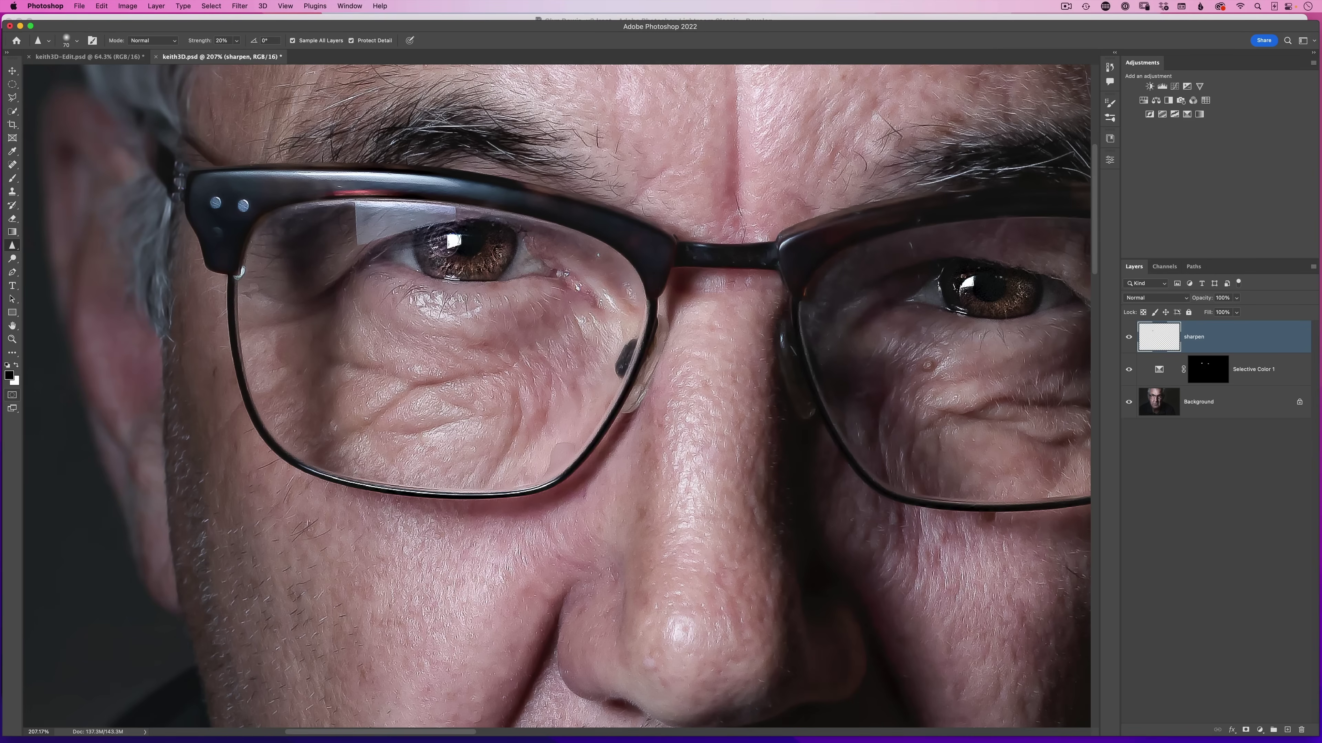
mouse_move(879, 343)
mouse_down()
mouse_move(803, 356)
mouse_move(688, 334)
mouse_up()
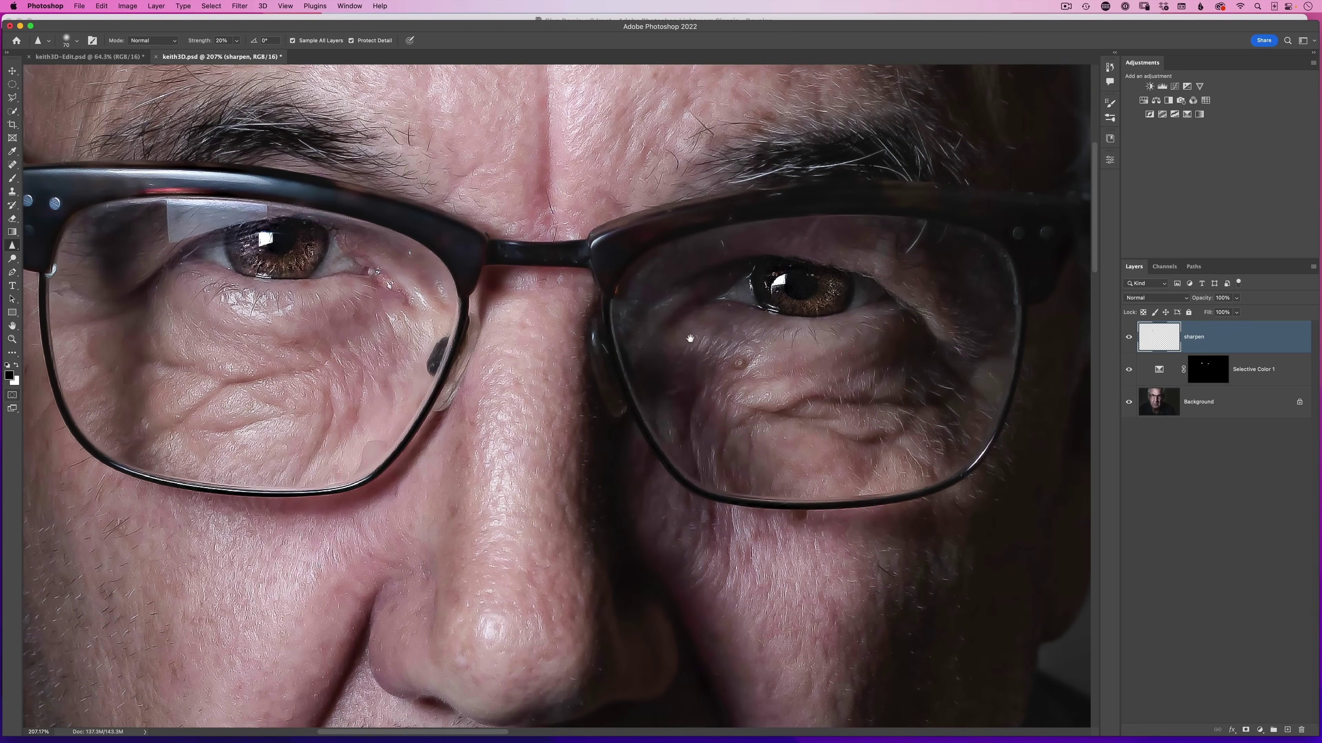
mouse_move(854, 303)
mouse_down()
mouse_move(833, 286)
mouse_move(796, 302)
mouse_move(773, 276)
mouse_move(831, 287)
mouse_move(769, 284)
mouse_move(819, 267)
mouse_move(802, 303)
mouse_move(809, 289)
mouse_move(1064, 339)
mouse_up()
Zoom out to fit and Shift-select Selective Color 1 alongside the sharpen layer.
scroll(535, 334, down, 8)
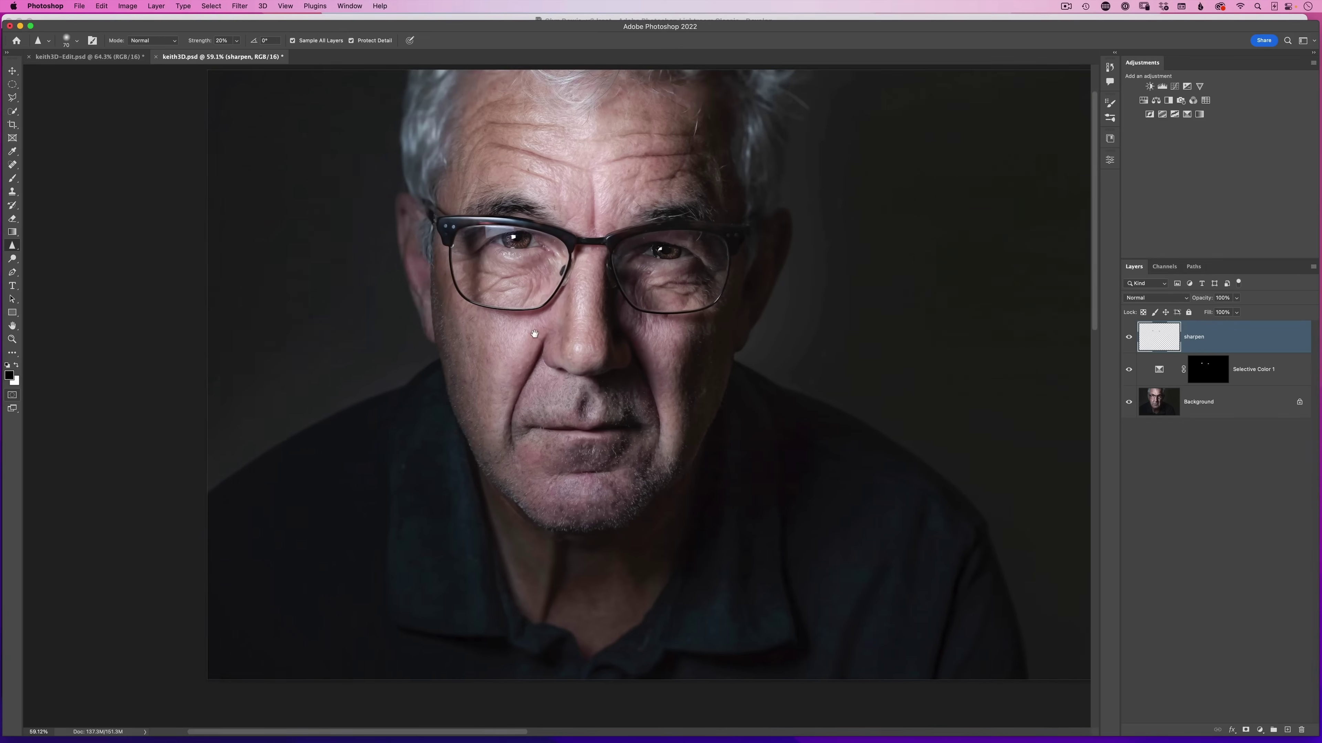
drag(534, 334, 520, 334)
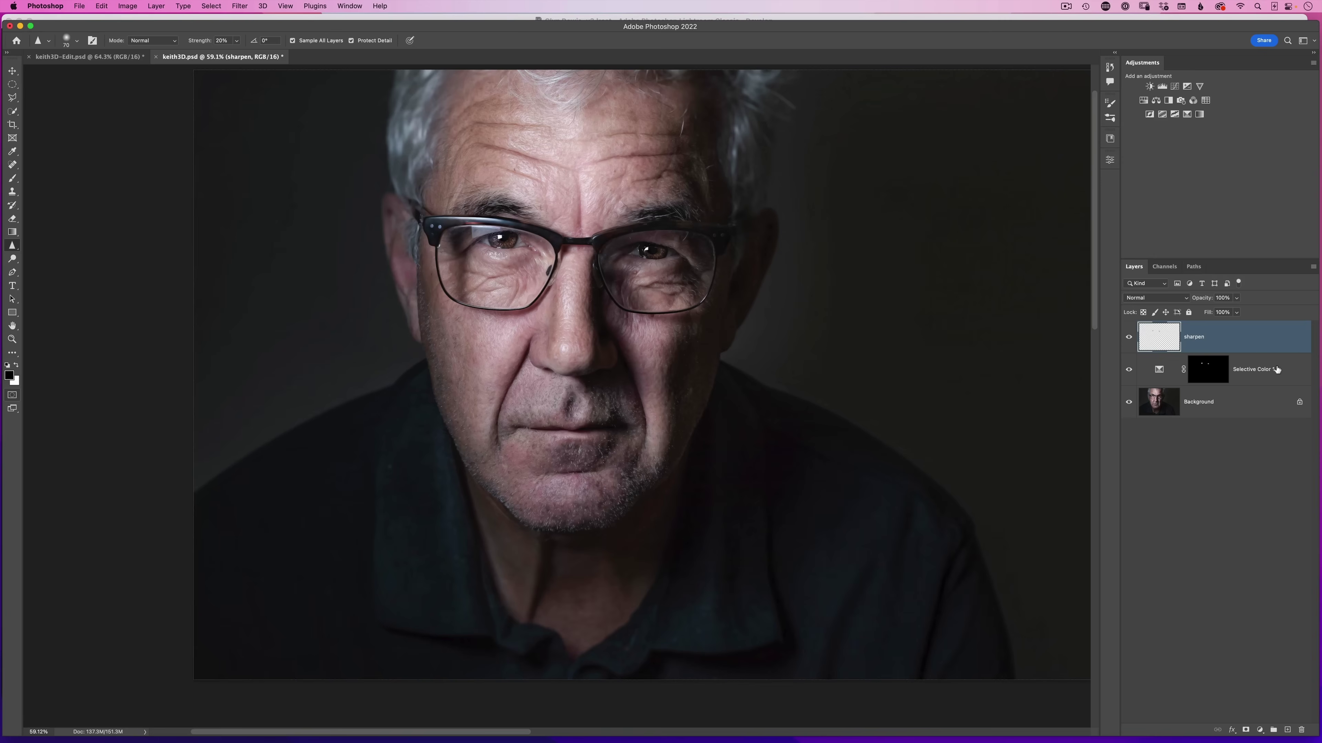
shift+click(1287, 373)
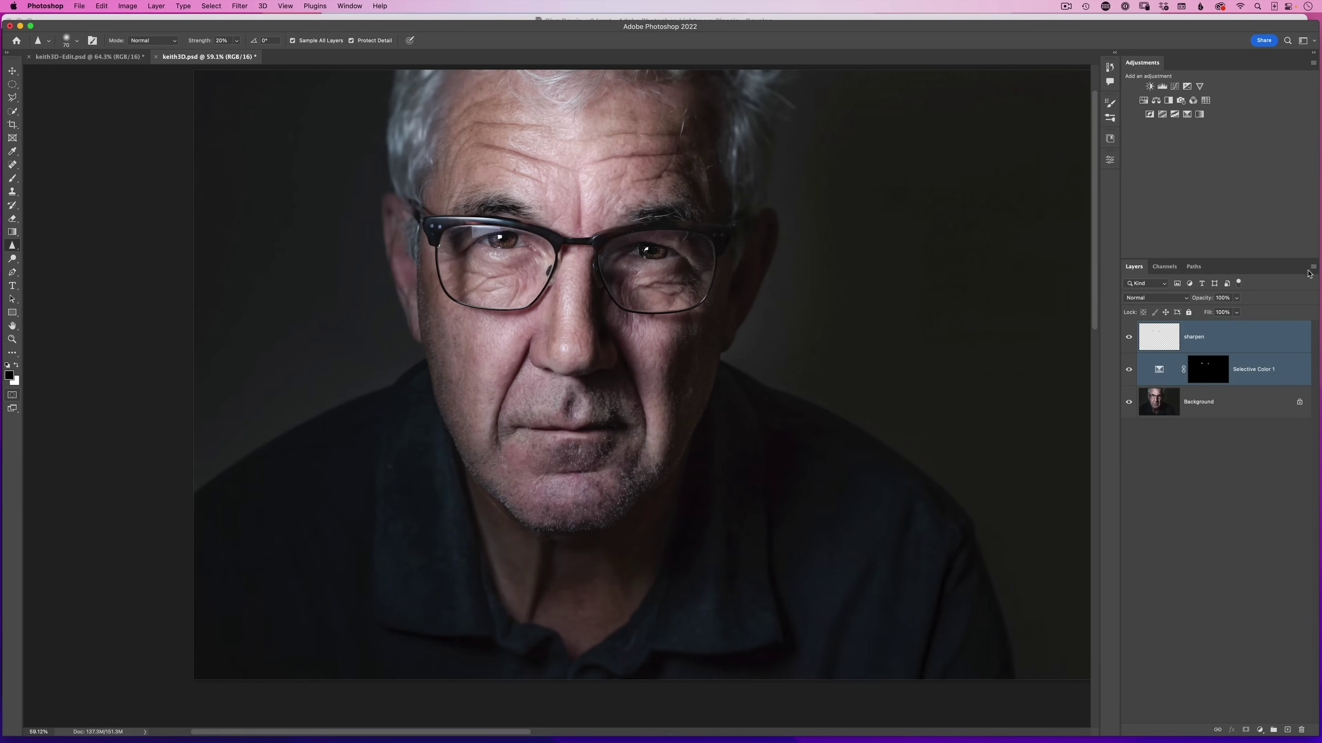
Group the sharpen and Selective Color 1 layers into a new group named 'eyes'.
click(1312, 267)
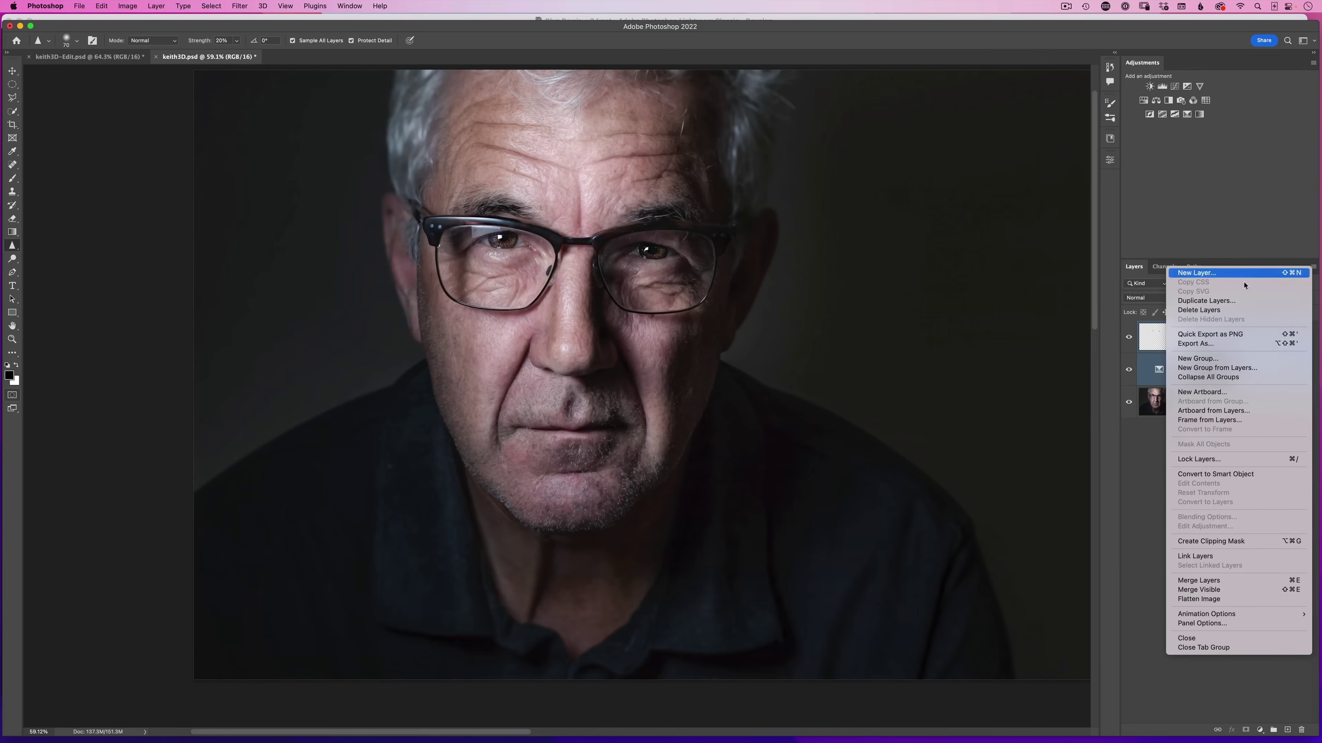
click(1235, 368)
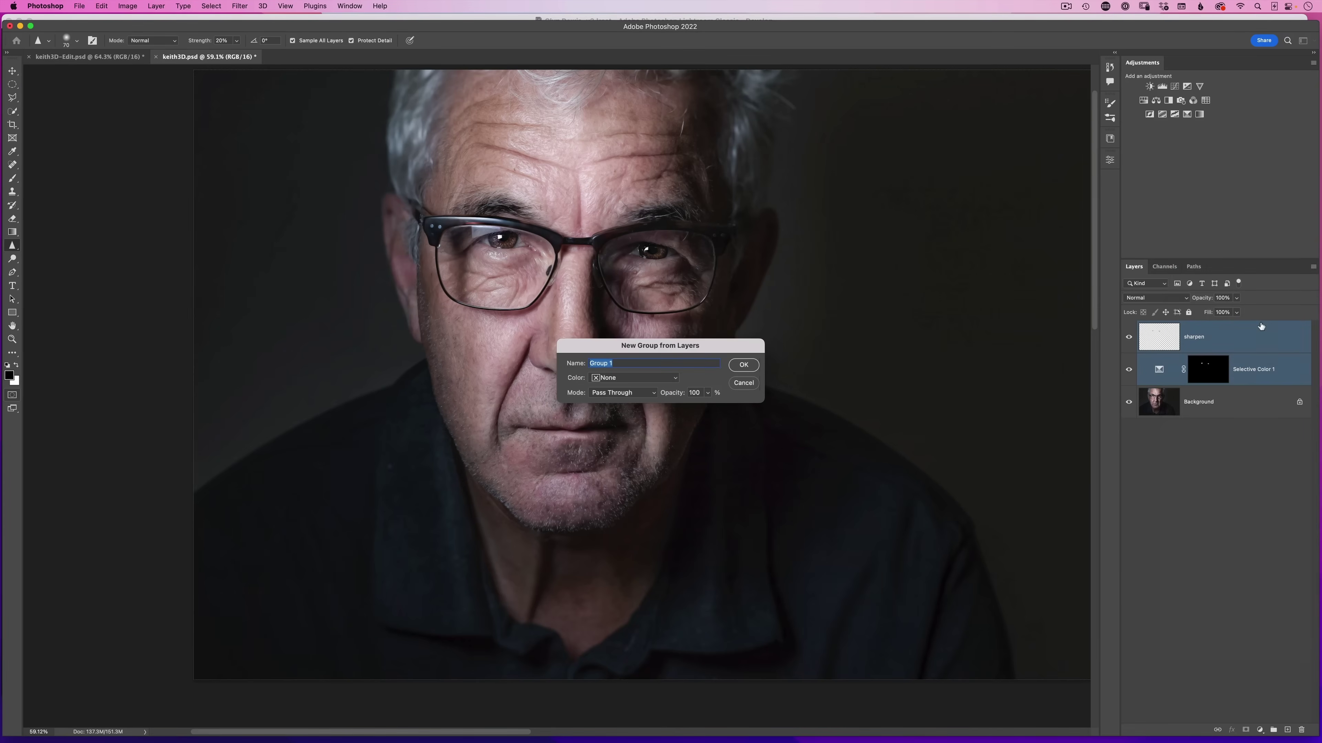
text(eyes)
key(Return)
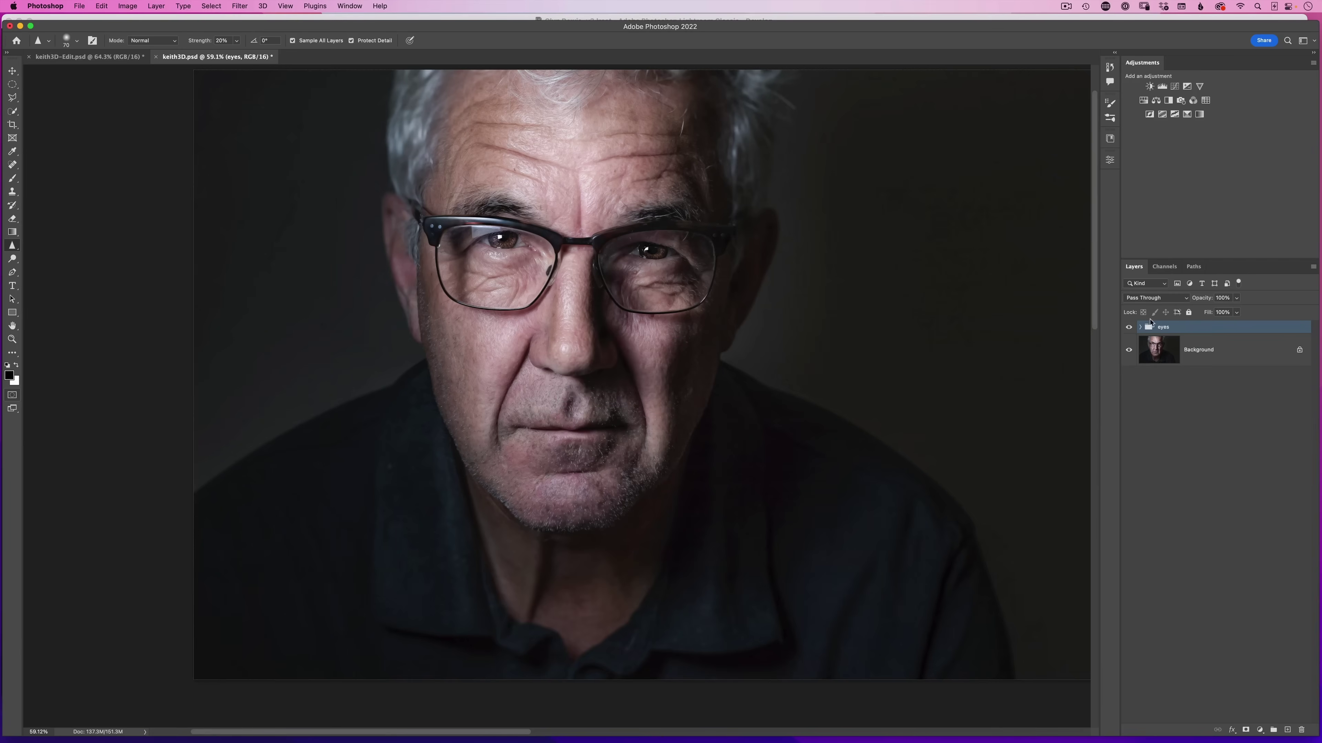
Toggle the eyes group's visibility off and on to compare before and after.
click(1128, 328)
click(1127, 328)
click(1129, 328)
click(1128, 328)
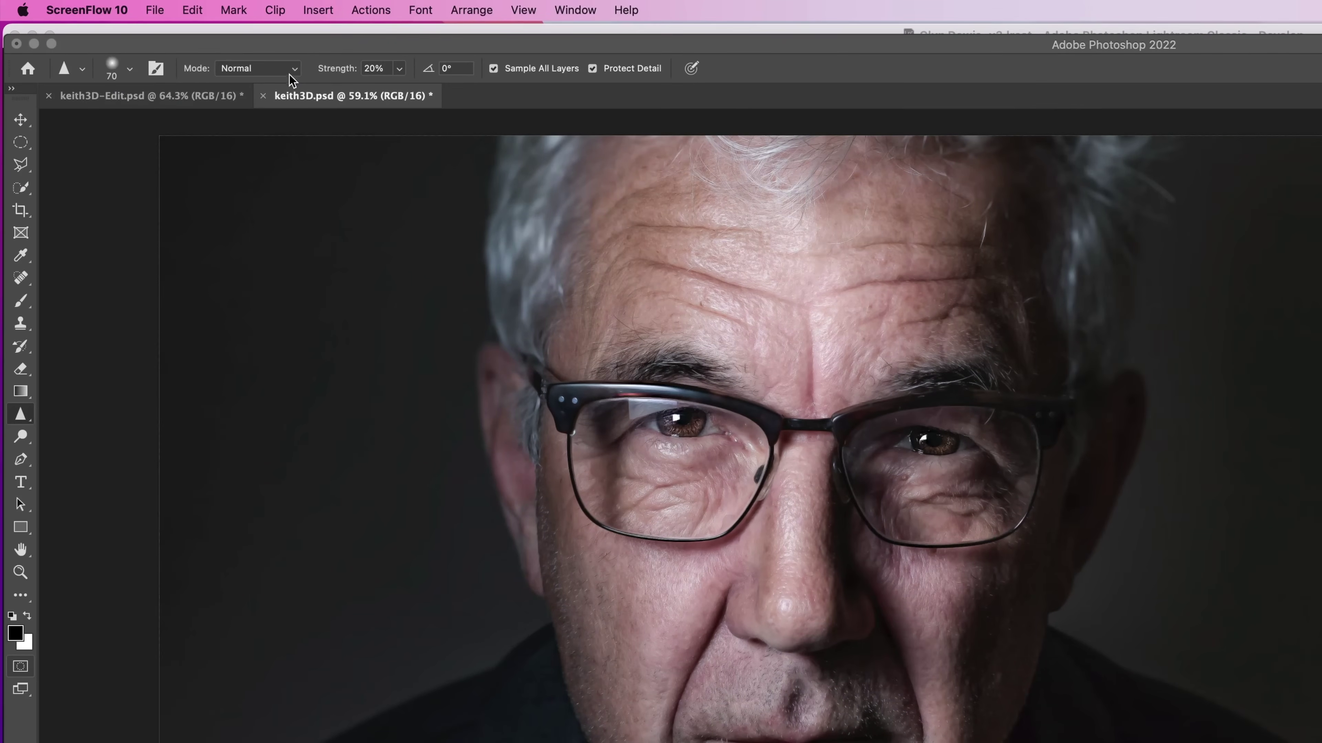
Open the Sharpen Tool's Mode dropdown in the options bar to reach Luminosity.
click(289, 74)
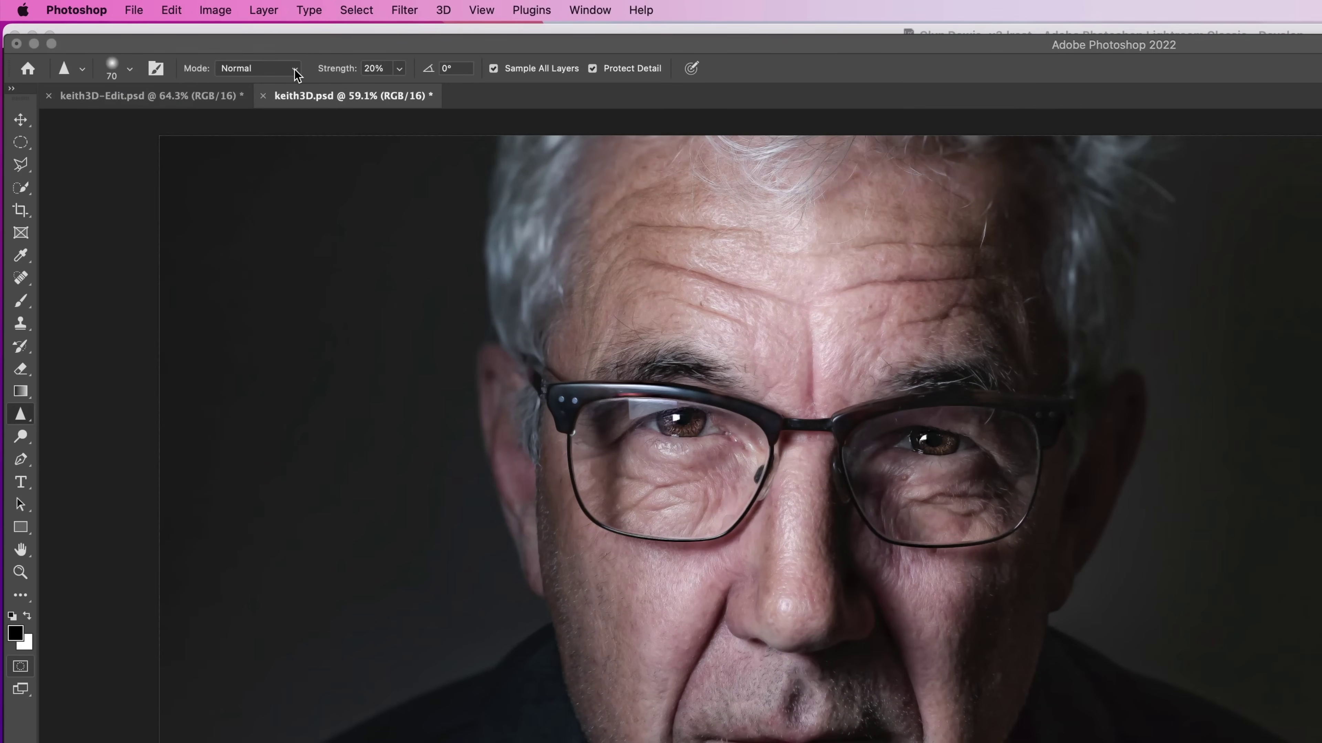
click(294, 68)
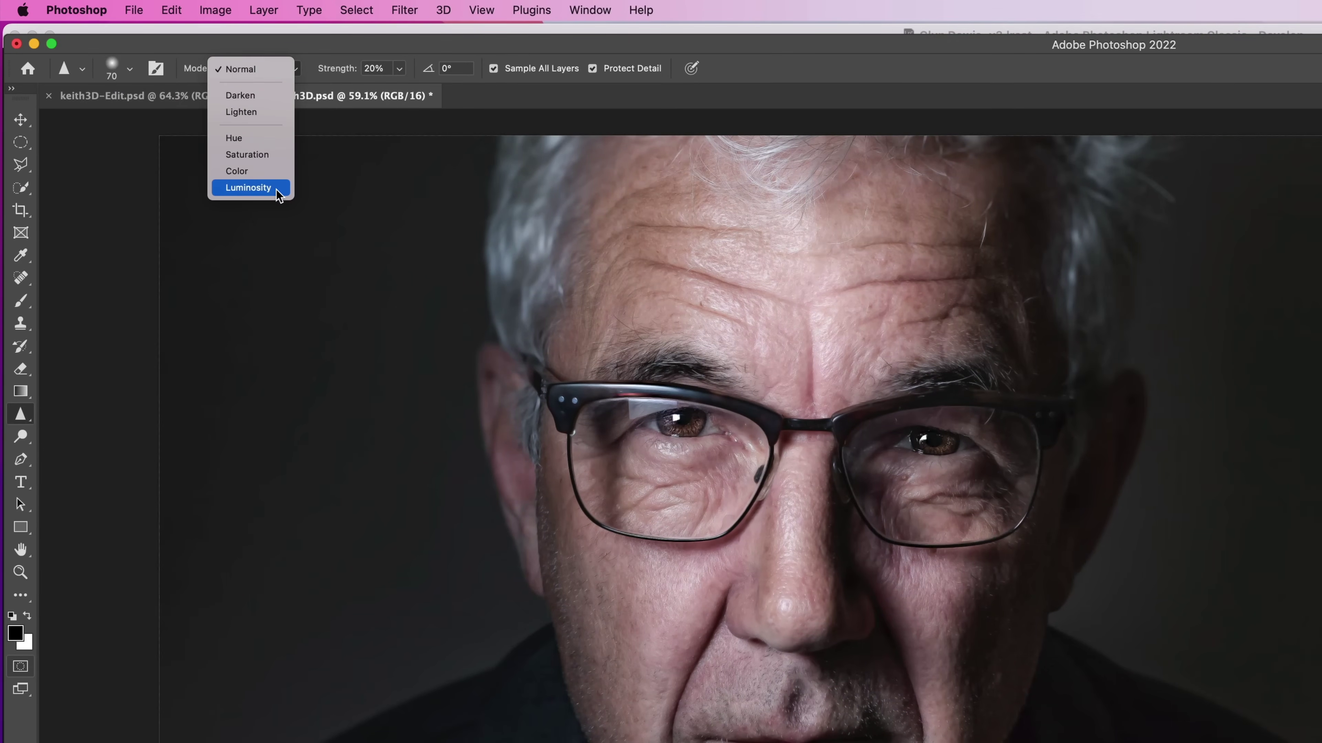